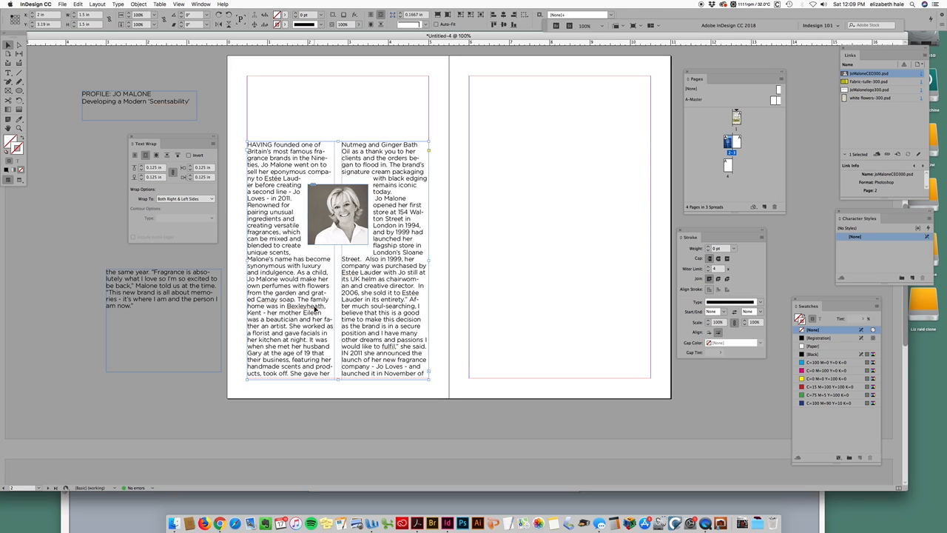
# Step: Nudge the small overflow text frame beside the page slightly up and to the left
pyautogui.click(313, 307)
pyautogui.click(179, 292)
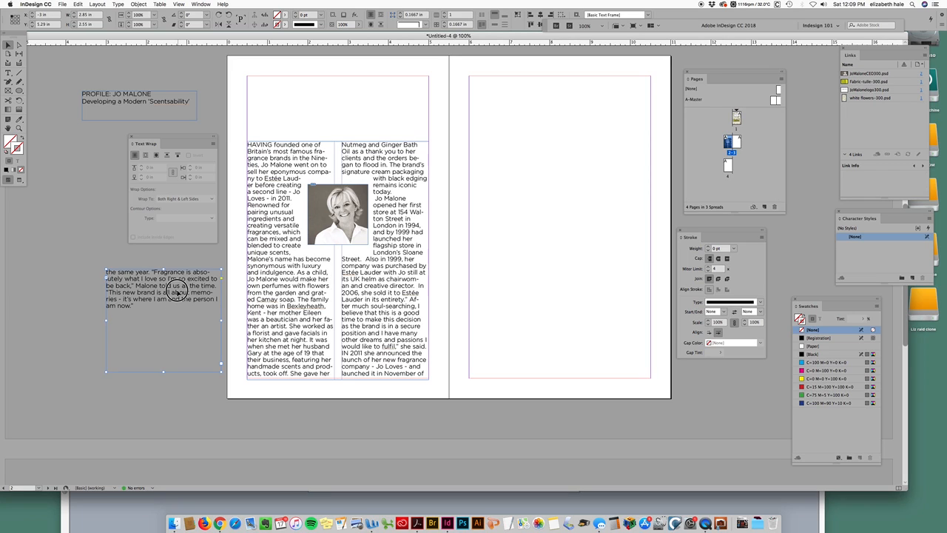
pyautogui.moveTo(179, 292); pyautogui.dragTo(175, 286)
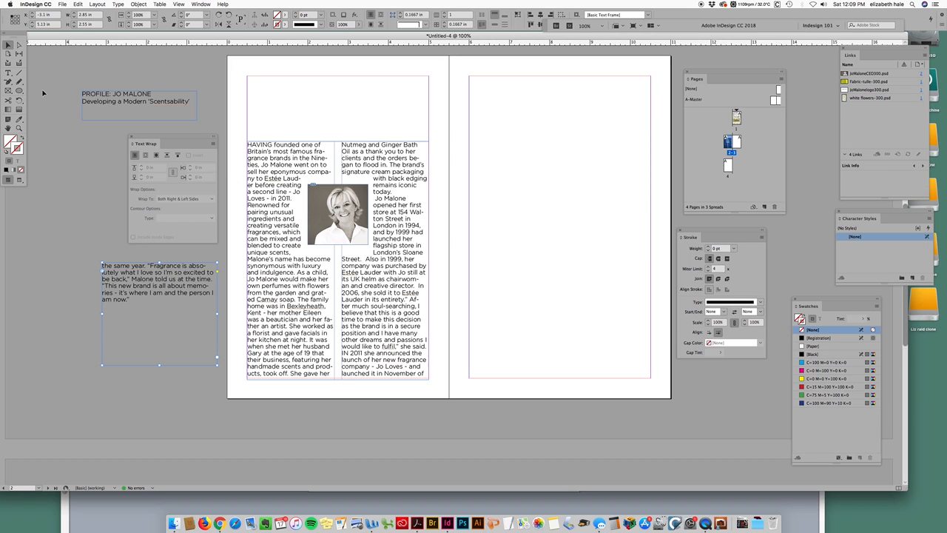
# Step: Extend the two-column story frame's top edge slightly upward
pyautogui.click(10, 73)
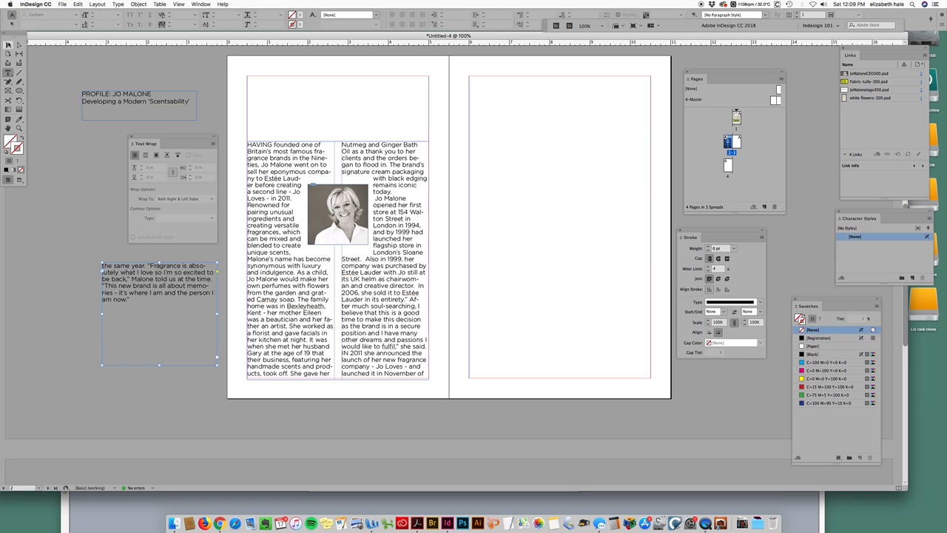
pyautogui.press('Escape')
pyautogui.click(347, 148)
pyautogui.moveTo(338, 139); pyautogui.dragTo(336, 133)
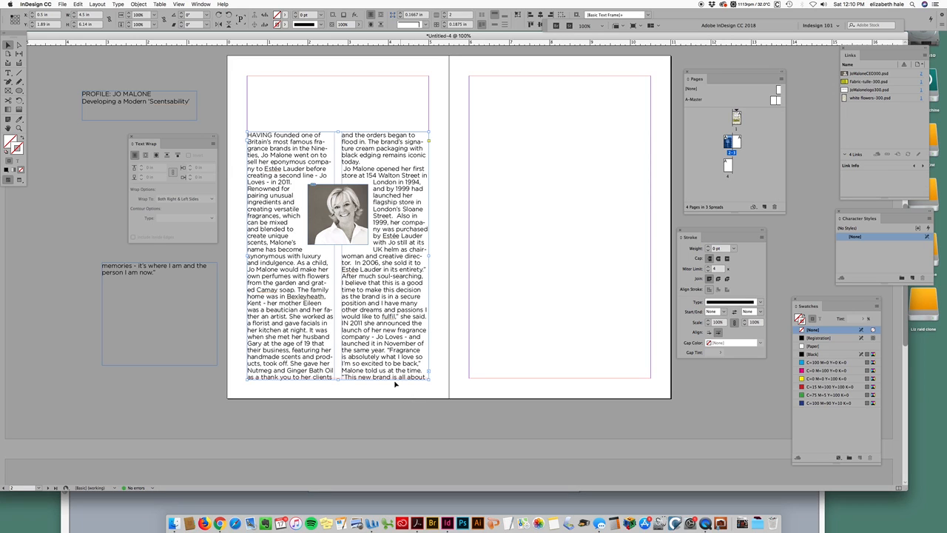
# Step: Select all of the story text and set its font size to 10 pt
pyautogui.click(8, 72)
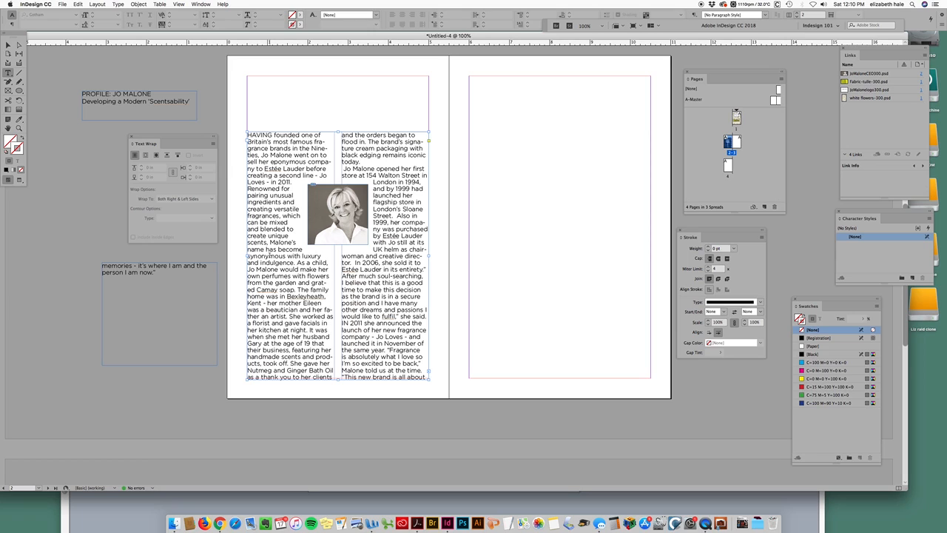
pyautogui.click(269, 256)
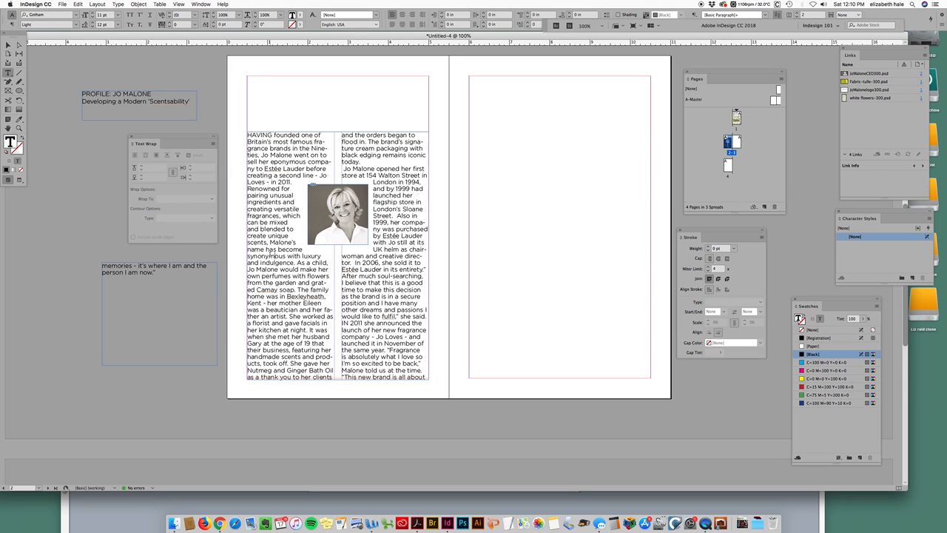
pyautogui.press('super+a')
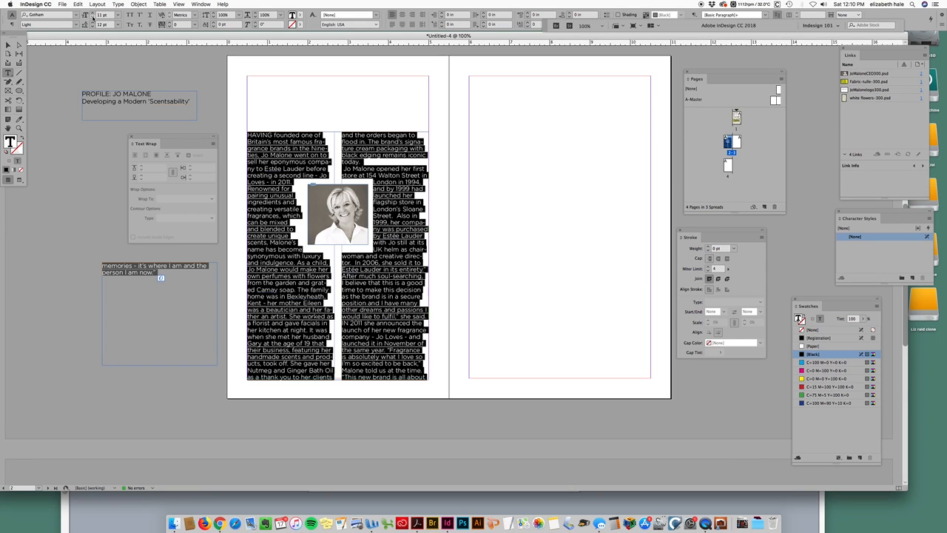
pyautogui.click(93, 18)
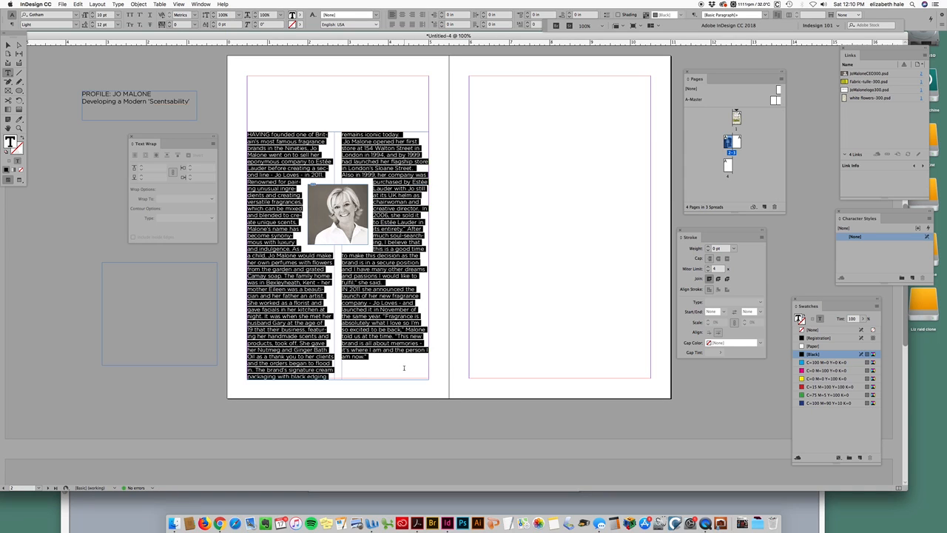
# Step: Switch to Word to compare the story with the original source text, then return
pyautogui.click(401, 322)
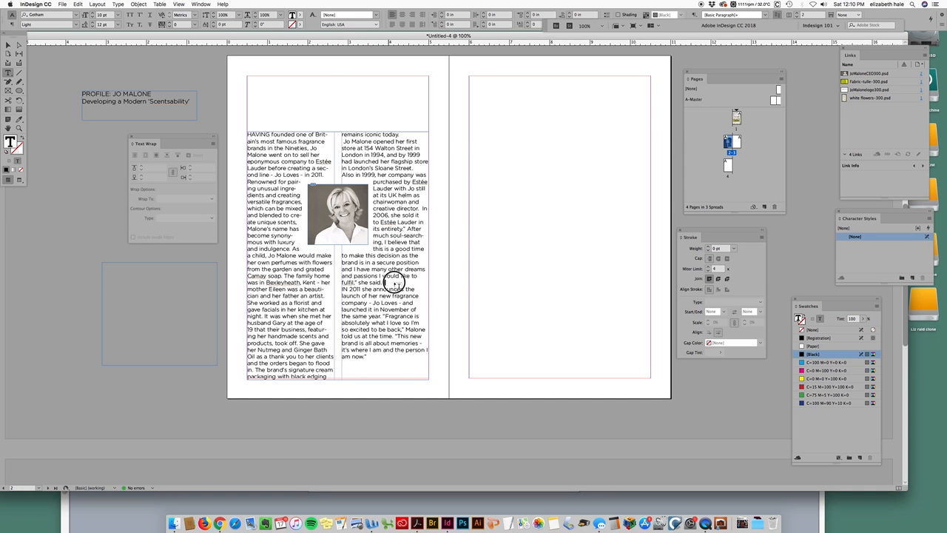
pyautogui.click(392, 336)
pyautogui.click(306, 500)
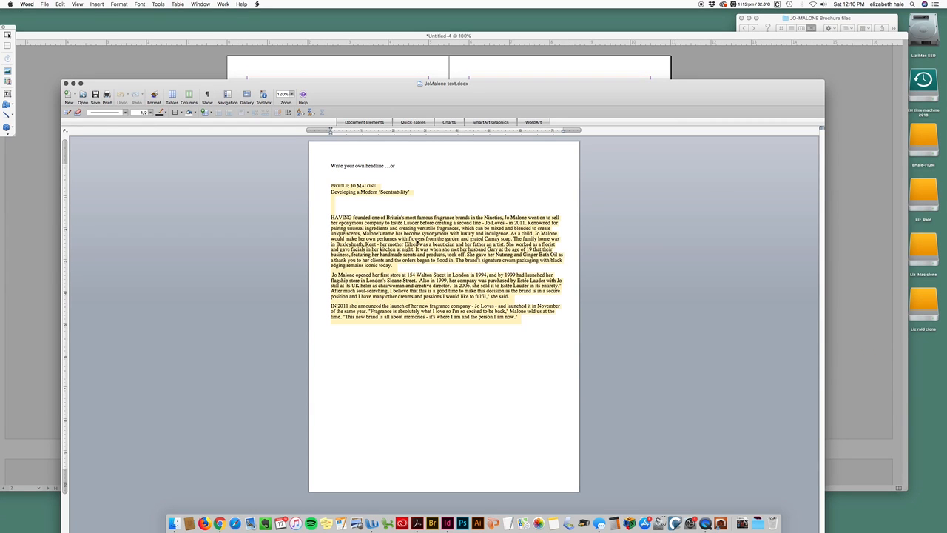
pyautogui.click(470, 189)
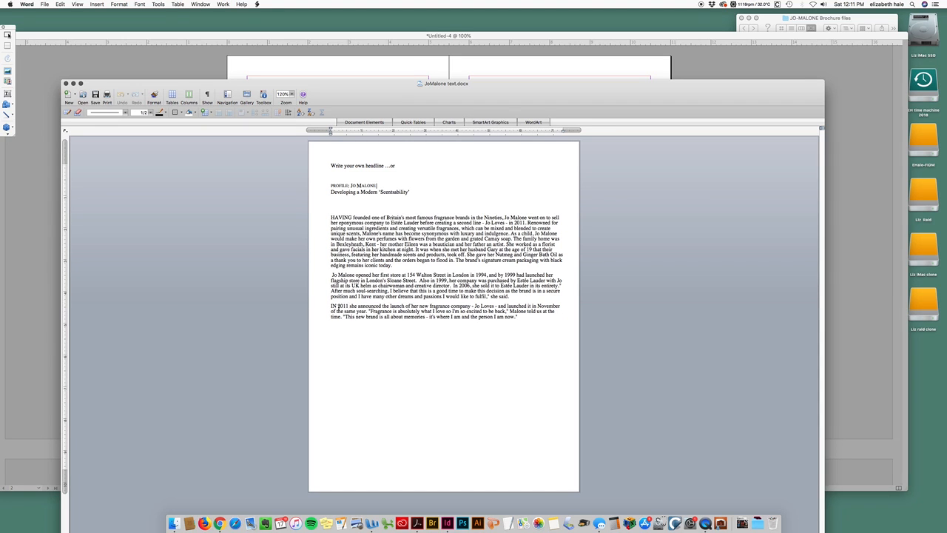
pyautogui.click(500, 64)
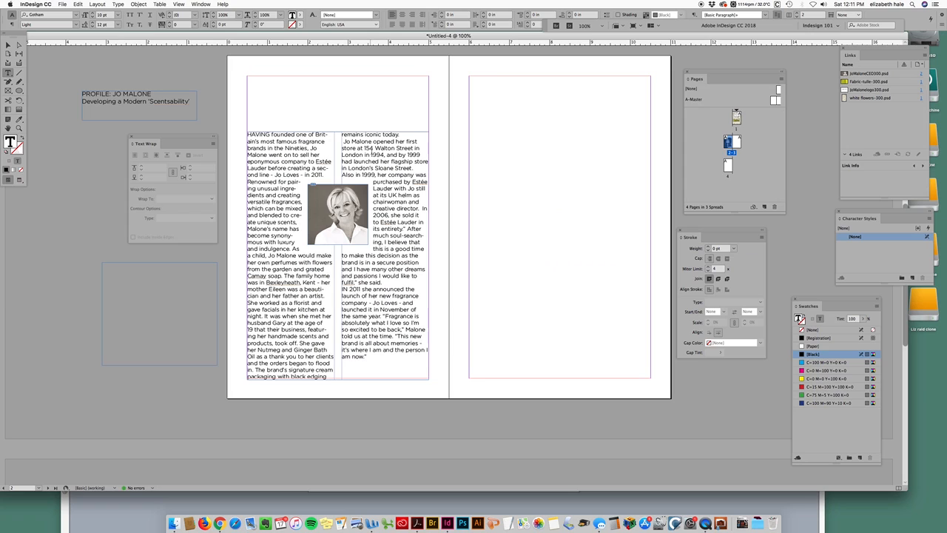
# Step: Show hidden characters in the story text
pyautogui.click(342, 141)
pyautogui.moveTo(404, 228); pyautogui.dragTo(405, 261)
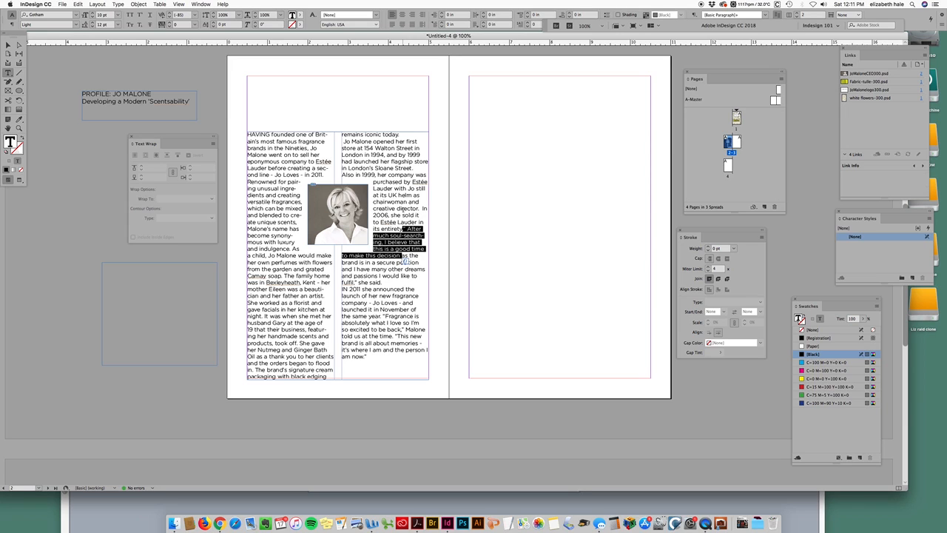
pyautogui.click(407, 206)
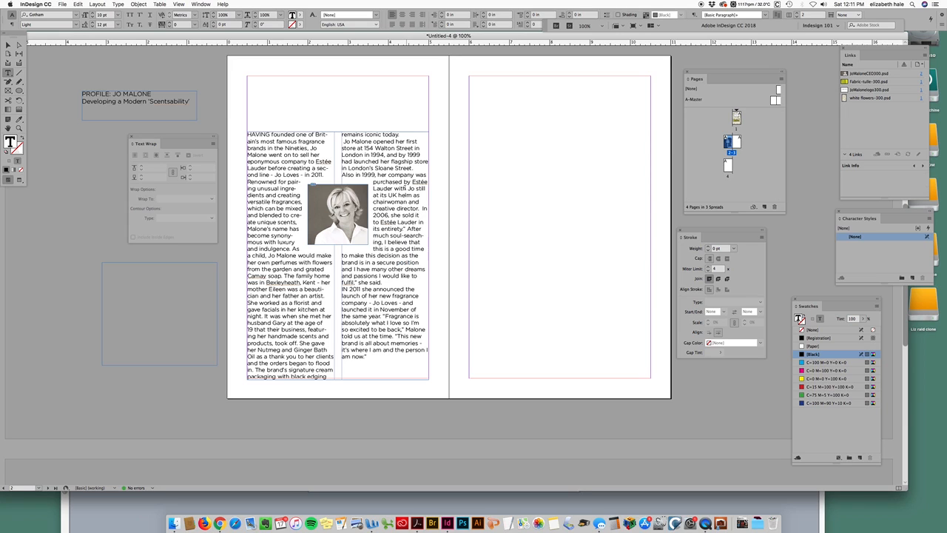
pyautogui.click(119, 5)
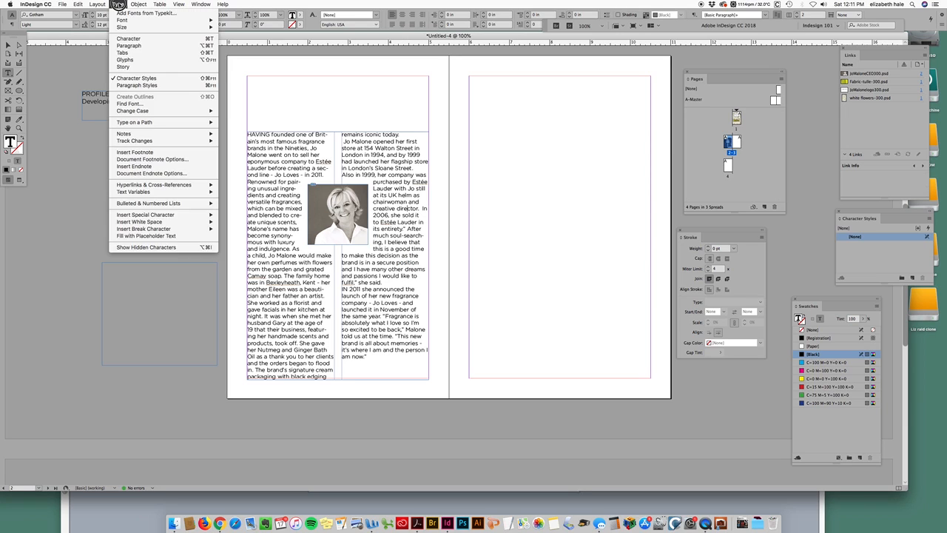
pyautogui.click(157, 249)
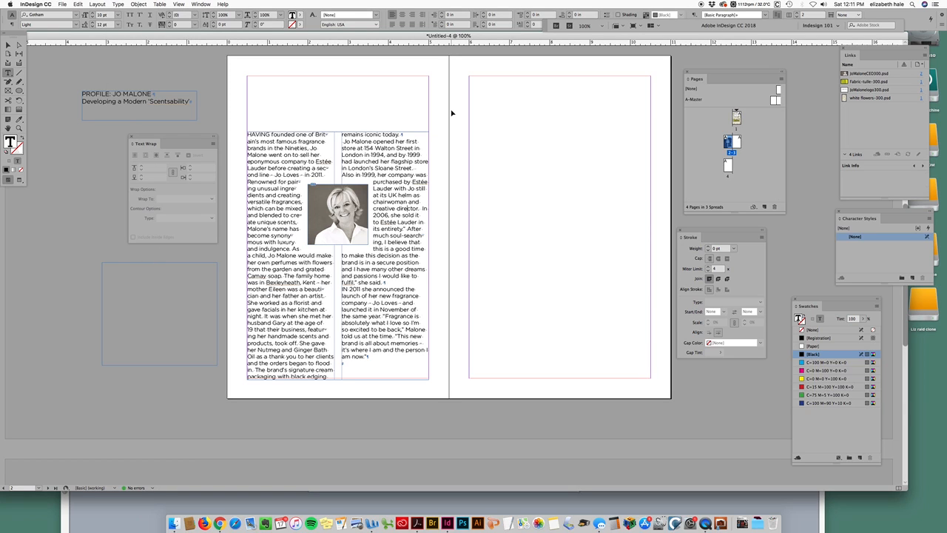
# Step: Zoom in and delete the leading space before "Jo Malone" at the start of the second paragraph
pyautogui.press('super+equal')
pyautogui.press('super+equal')
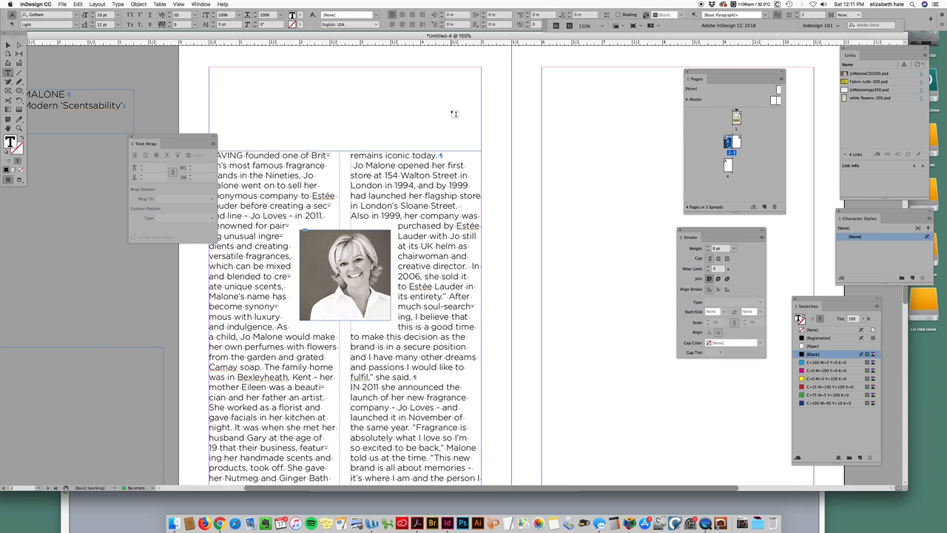
pyautogui.moveTo(198, 136); pyautogui.dragTo(137, 153)
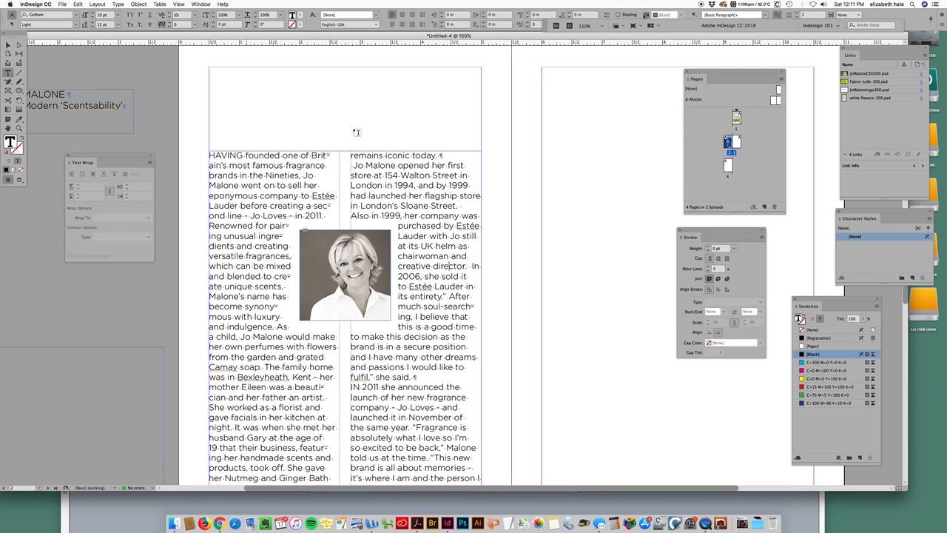
pyautogui.press('super+equal')
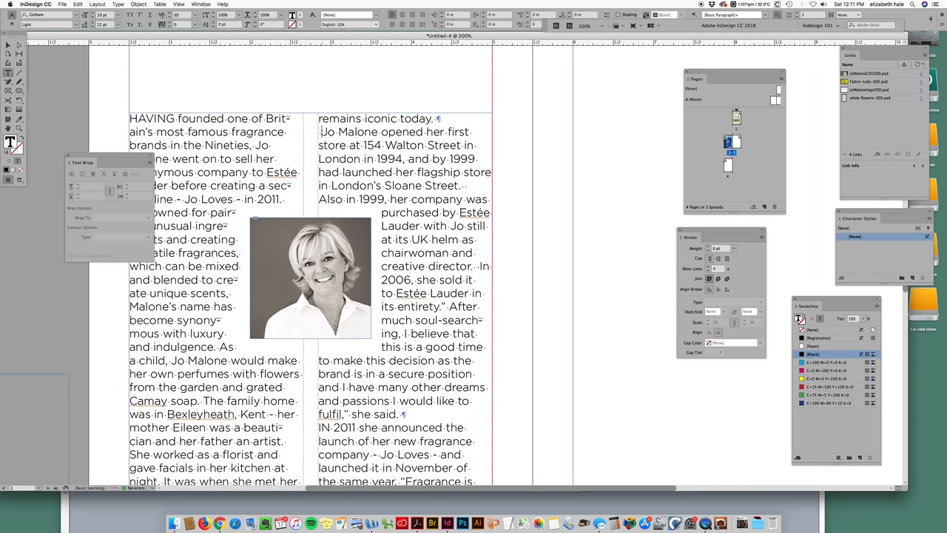
pyautogui.moveTo(339, 132); pyautogui.dragTo(316, 133)
pyautogui.press('BackSpace')
# Step: Set the words "Jo Malone" opening the second paragraph to All Caps
pyautogui.moveTo(437, 119); pyautogui.dragTo(448, 120)
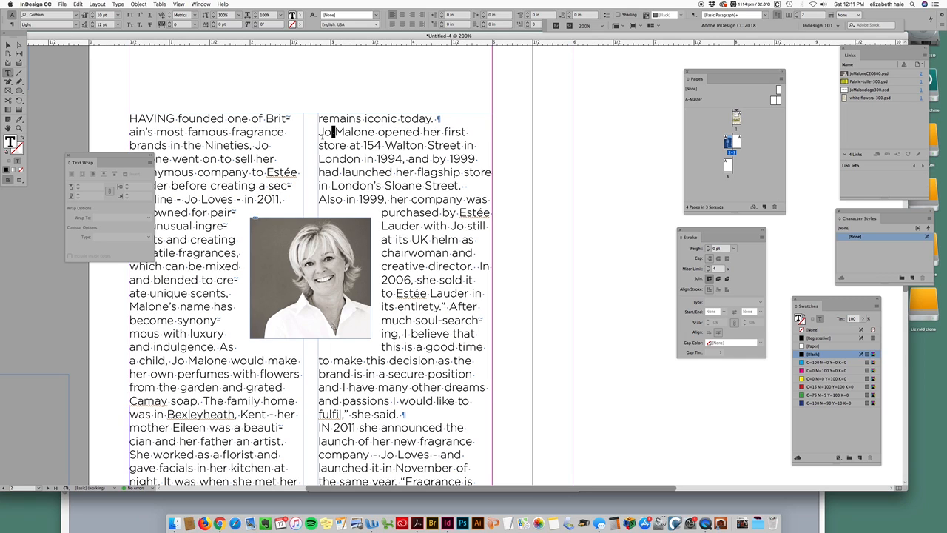
pyautogui.click(322, 133)
pyautogui.moveTo(375, 133); pyautogui.dragTo(319, 134)
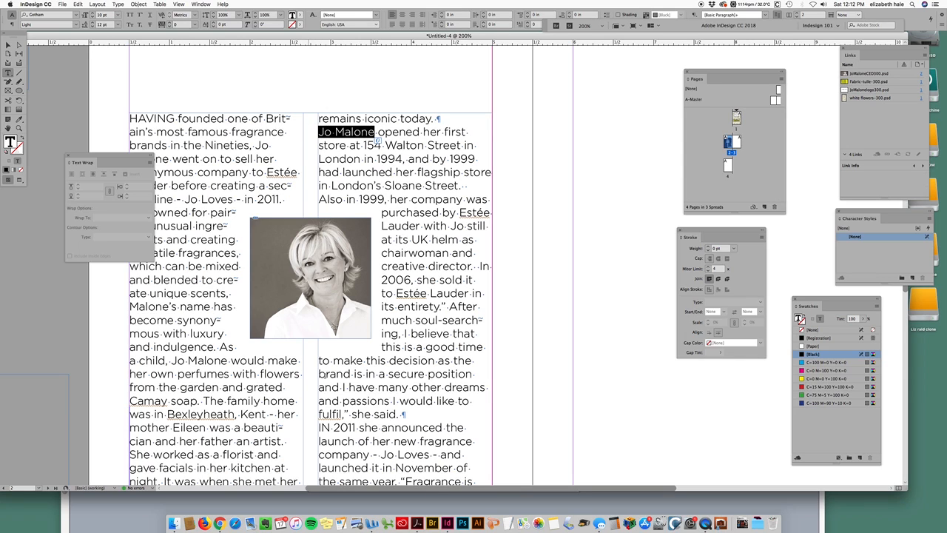
pyautogui.moveTo(107, 157); pyautogui.dragTo(54, 187)
pyautogui.click(178, 119)
pyautogui.moveTo(178, 118); pyautogui.dragTo(122, 120)
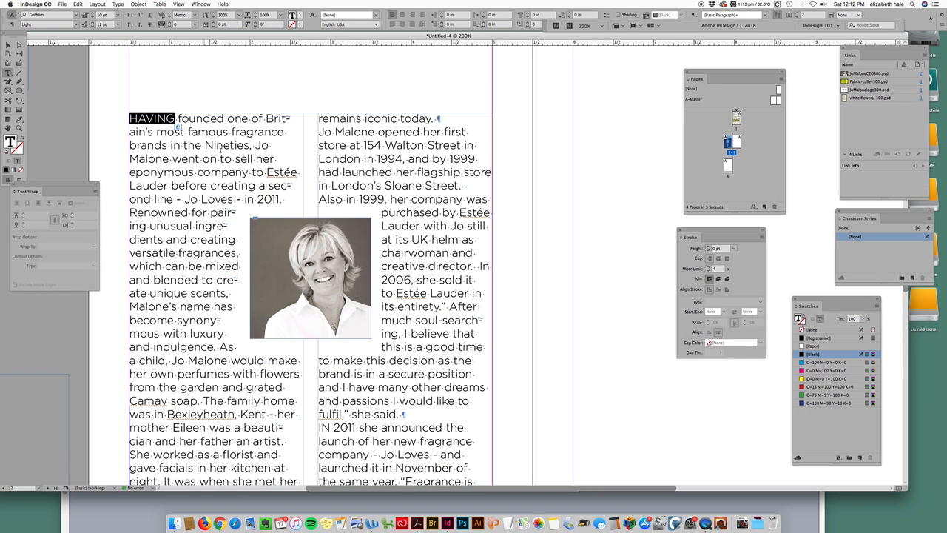
pyautogui.moveTo(356, 428); pyautogui.dragTo(310, 427)
pyautogui.moveTo(375, 133); pyautogui.dragTo(315, 136)
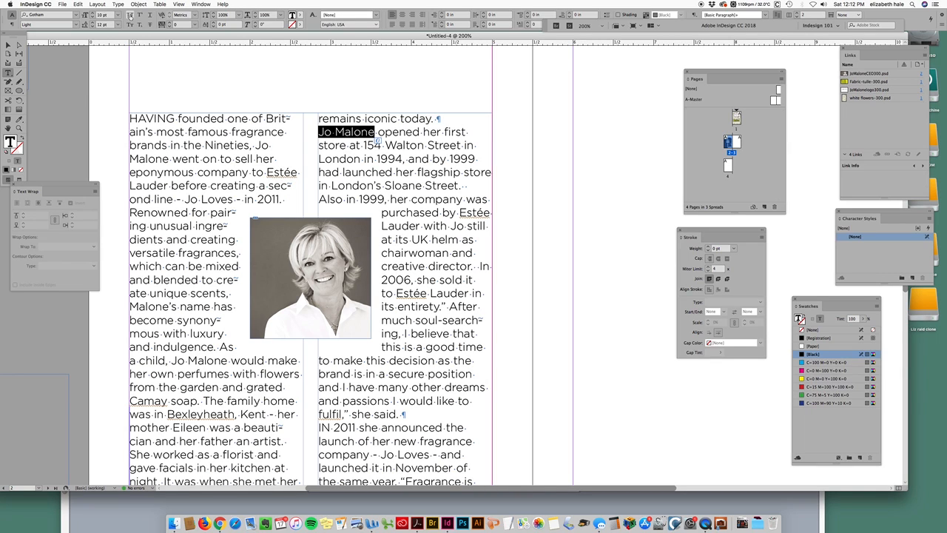
pyautogui.click(130, 16)
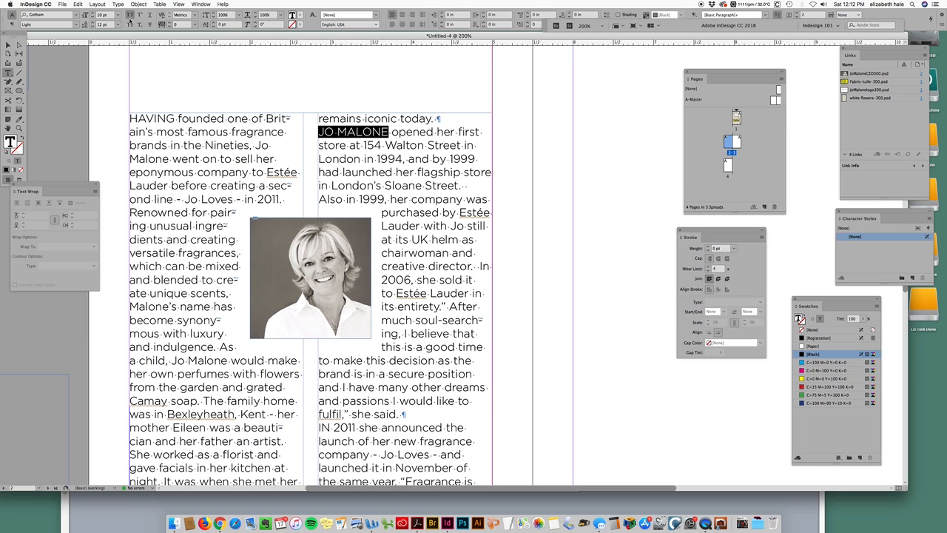
pyautogui.click(612, 160)
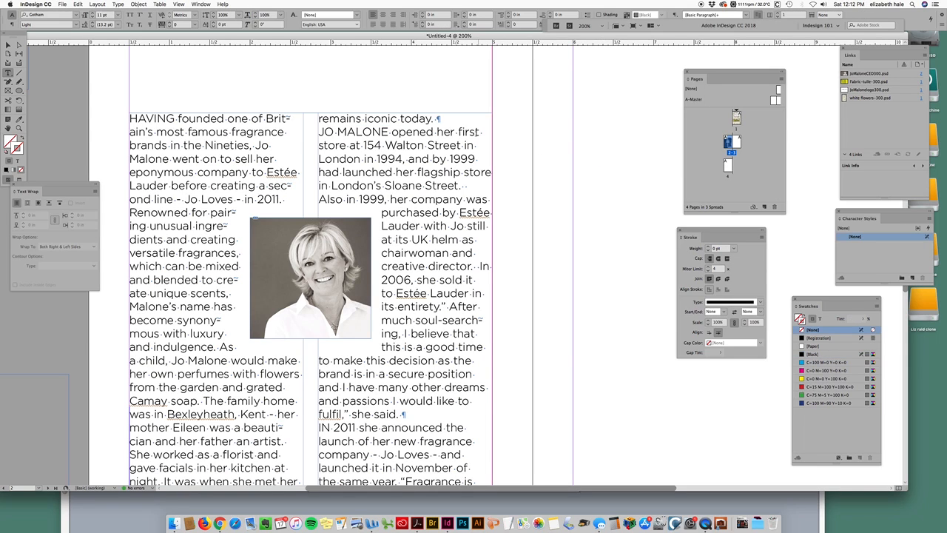
# Step: Insert an empty paragraph after "remains iconic today."
pyautogui.click(450, 122)
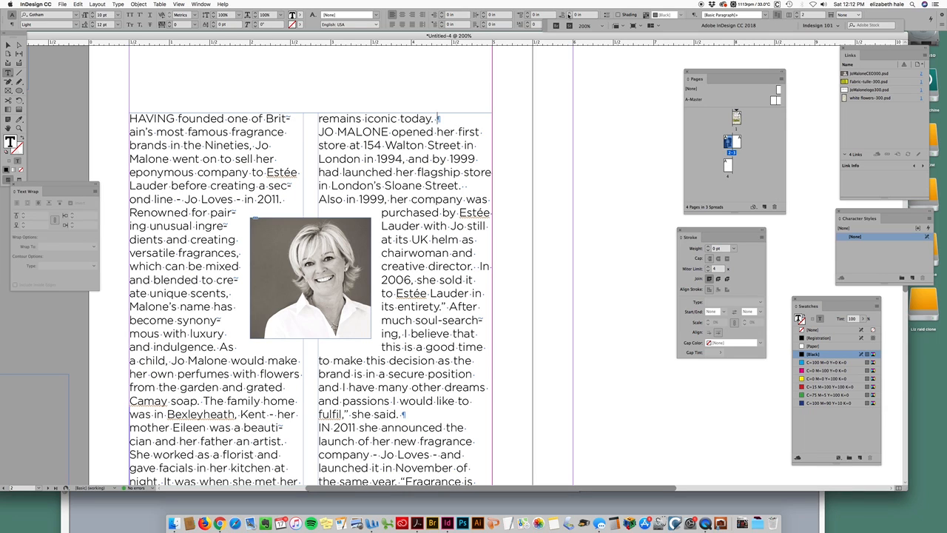
pyautogui.press('super+minus')
pyautogui.press('super+minus')
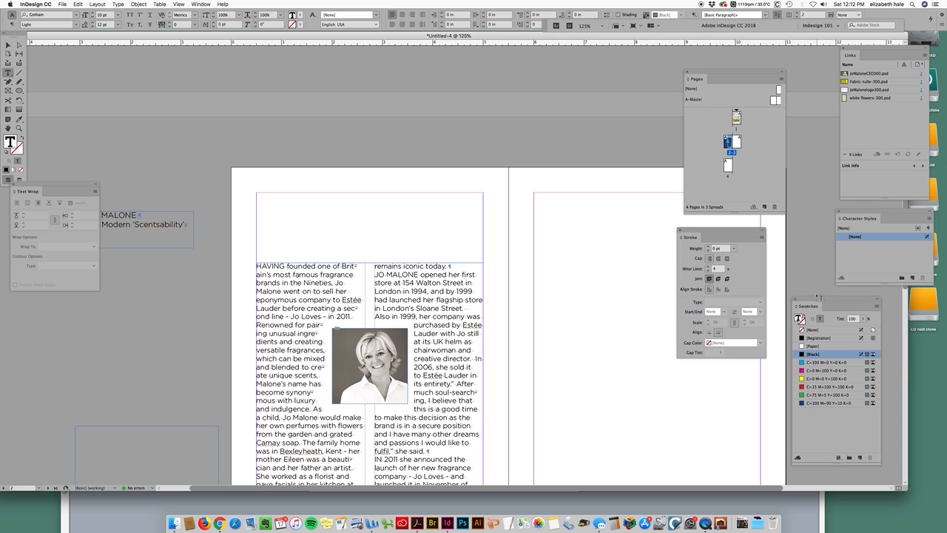
pyautogui.scroll(-3, 906, 296)
pyautogui.scroll(-6, 906, 299)
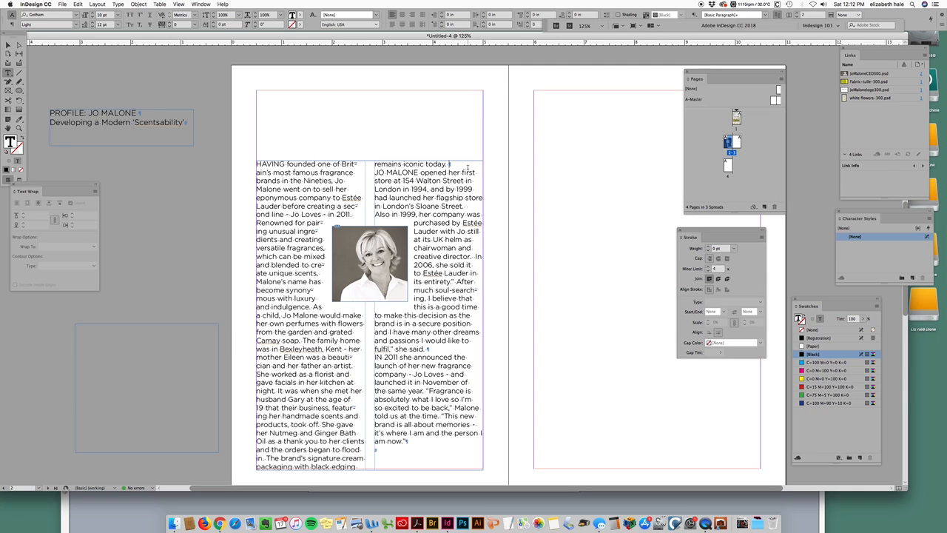
pyautogui.press('Return')
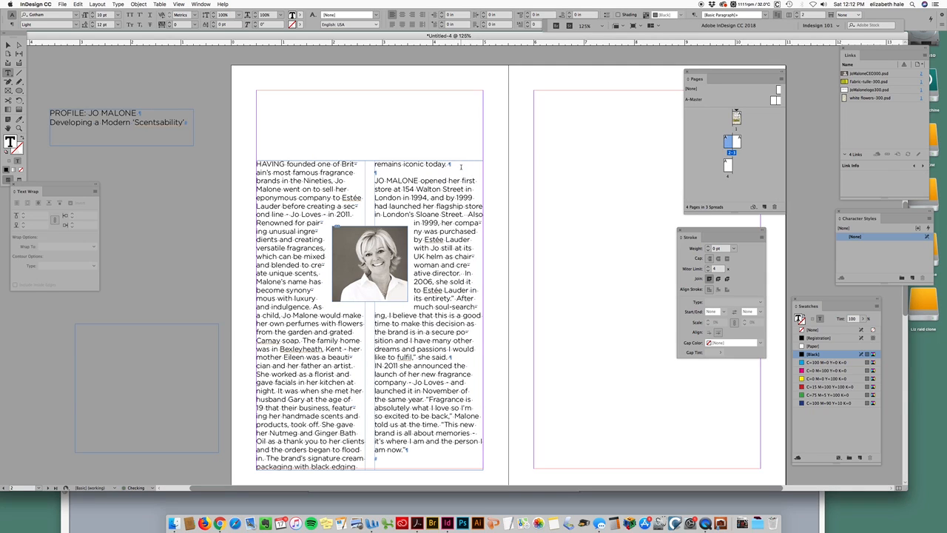
# Step: Insert an empty paragraph between "she said." and the paragraph starting "IN 2011"
pyautogui.click(459, 359)
pyautogui.click(460, 359)
pyautogui.press('Return')
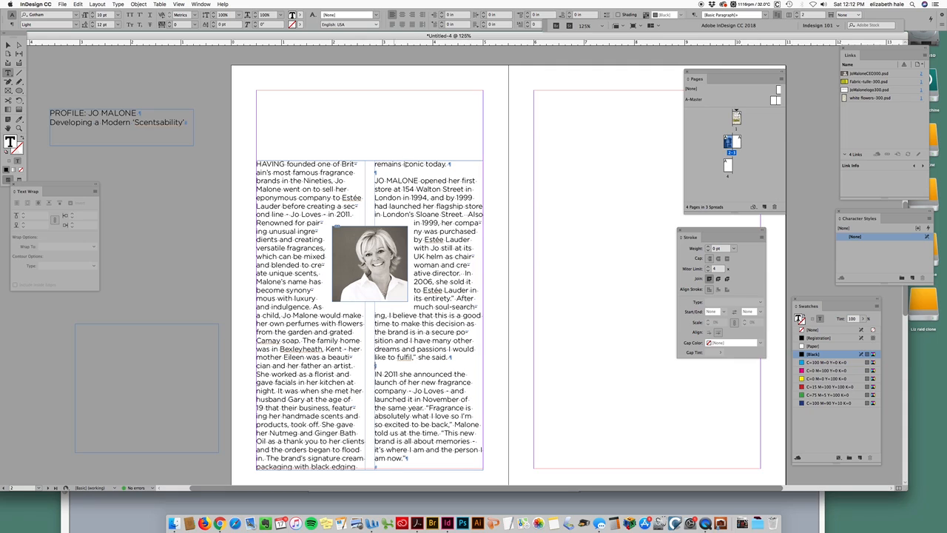
# Step: Move the story frame slightly down on the page
pyautogui.click(8, 45)
pyautogui.moveTo(370, 160); pyautogui.dragTo(375, 165)
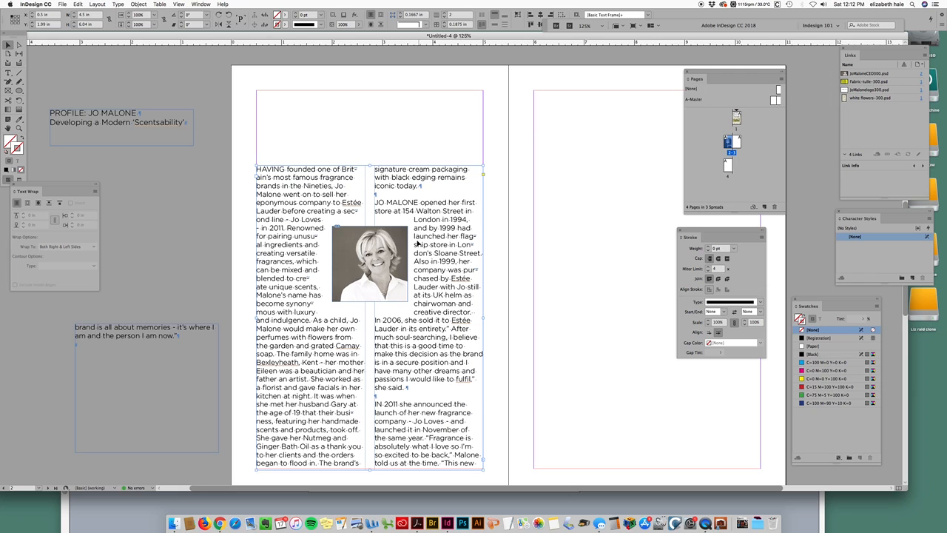
# Step: Move the Jo Malone photo slightly down within the columns
pyautogui.click(397, 277)
pyautogui.moveTo(397, 276)
pyautogui.mouseDown()
pyautogui.moveTo(393, 300)
pyautogui.moveTo(394, 291)
pyautogui.mouseUp()
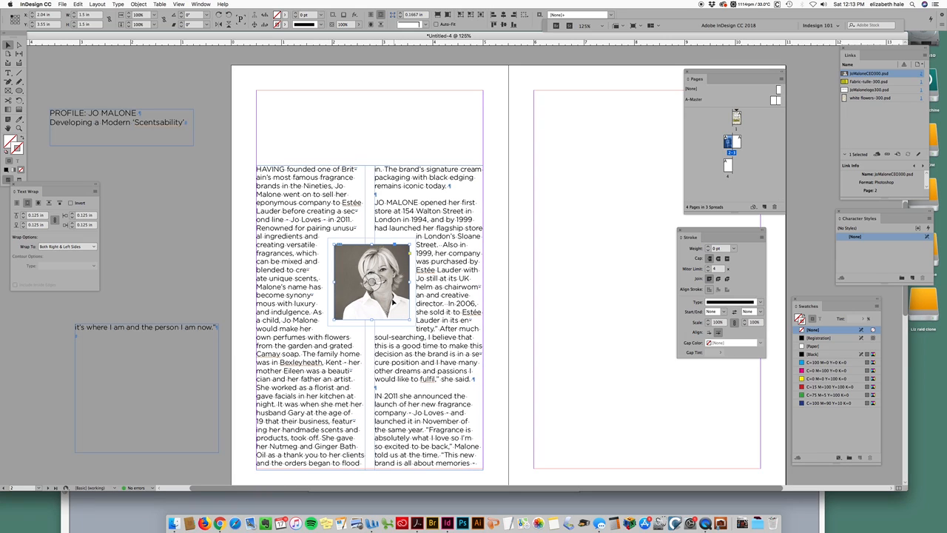
# Step: Shrink the photo frame slightly from its lower-right corner
pyautogui.moveTo(399, 304); pyautogui.dragTo(398, 304)
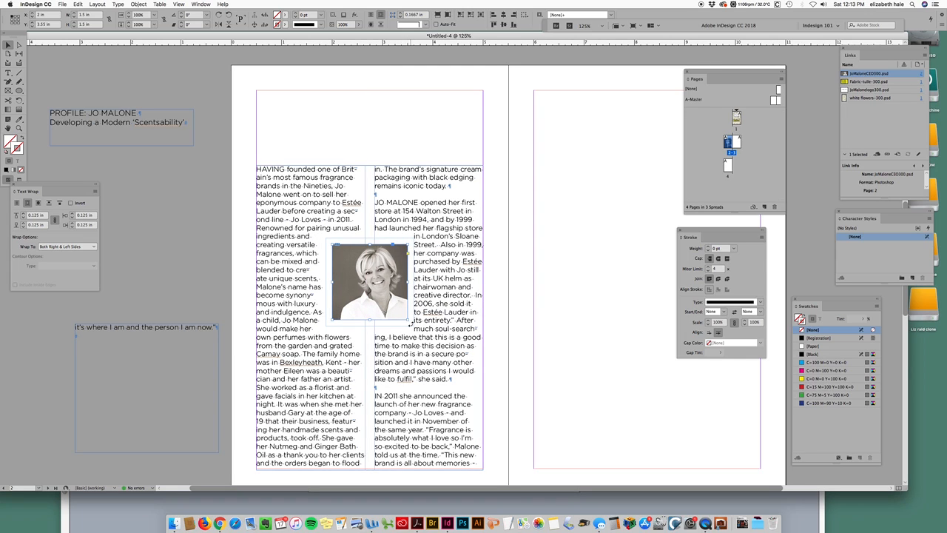
pyautogui.moveTo(407, 320); pyautogui.dragTo(407, 319)
pyautogui.moveTo(405, 319)
pyautogui.mouseDown()
pyautogui.moveTo(396, 314)
pyautogui.moveTo(403, 317)
pyautogui.mouseUp()
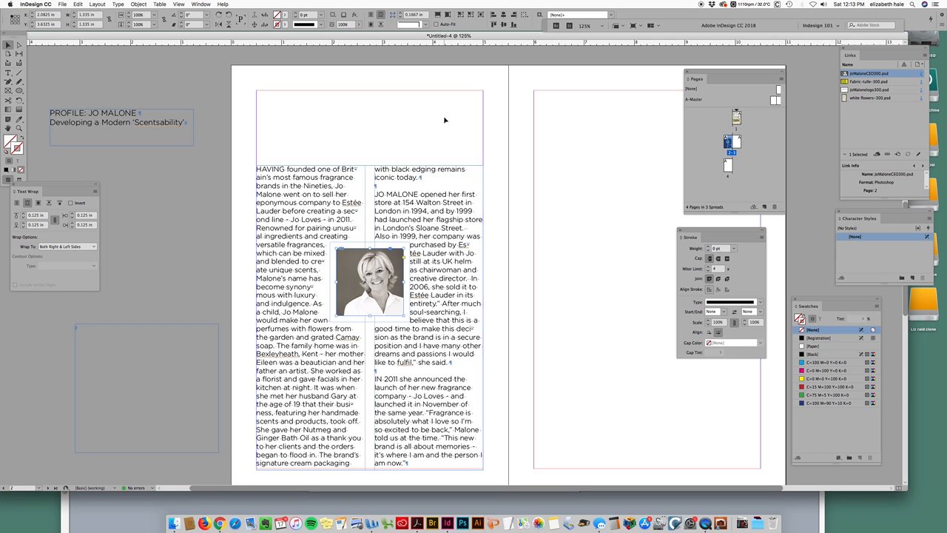
pyautogui.click(500, 136)
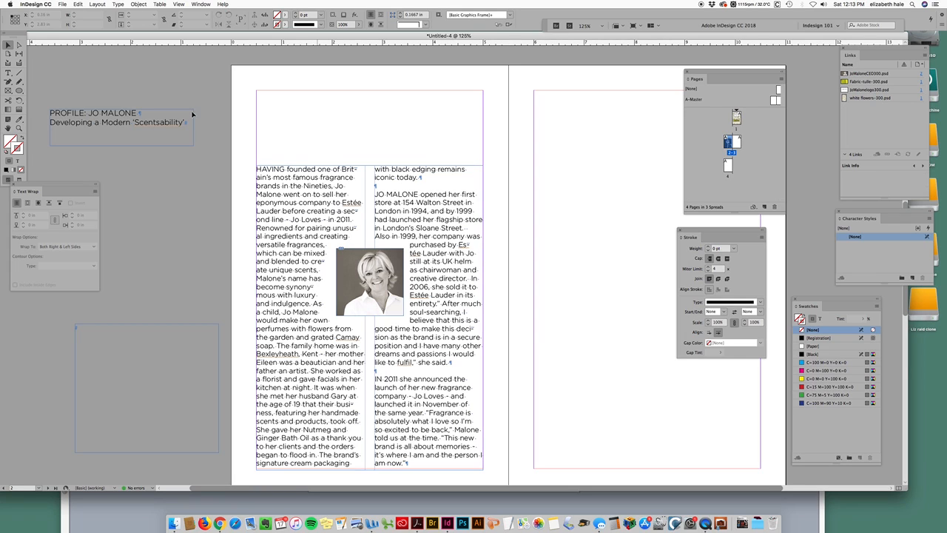
pyautogui.press('t')
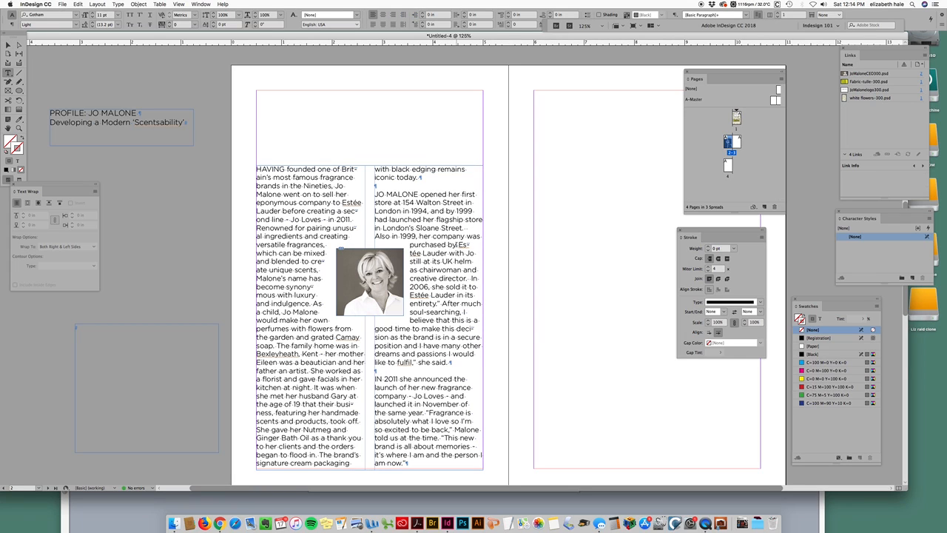
pyautogui.moveTo(284, 178); pyautogui.dragTo(287, 245)
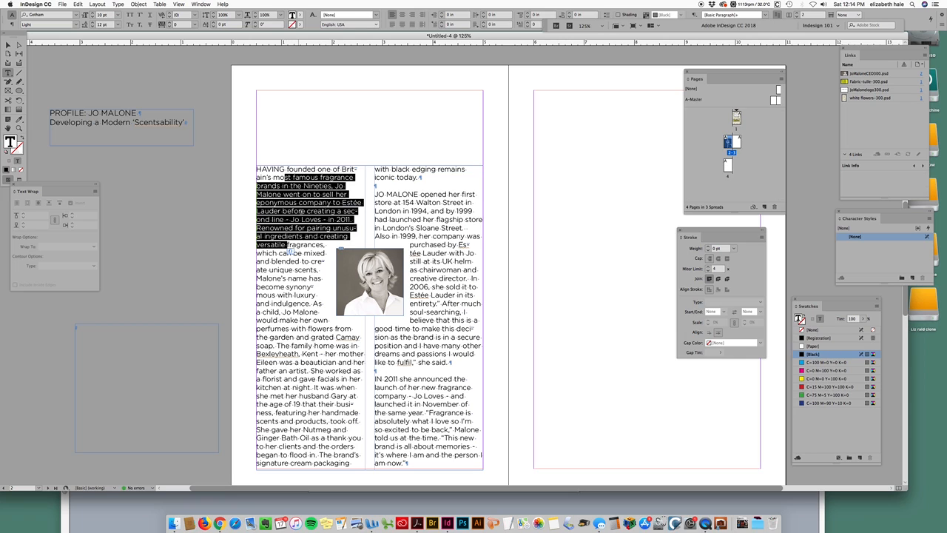
pyautogui.click(451, 327)
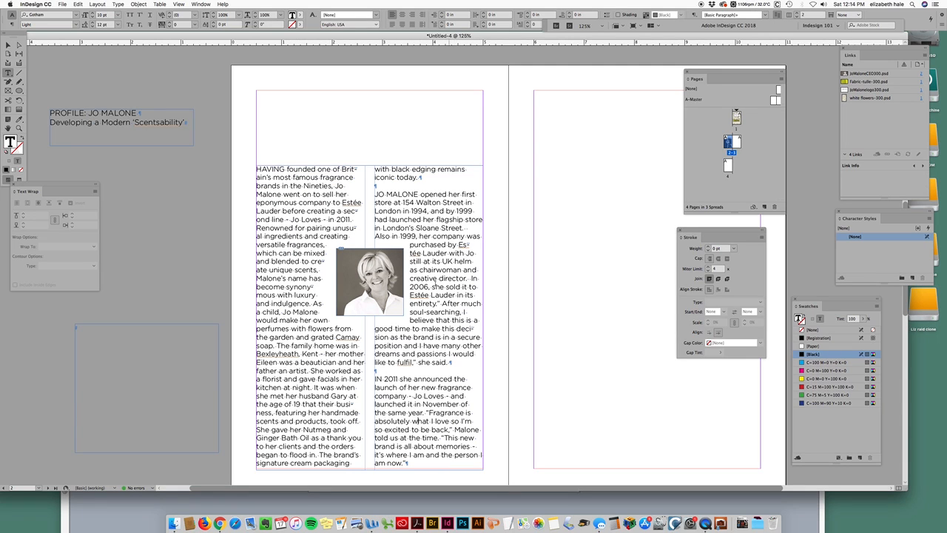
pyautogui.moveTo(298, 194); pyautogui.dragTo(301, 239)
pyautogui.click(275, 178)
pyautogui.moveTo(282, 186); pyautogui.dragTo(287, 217)
pyautogui.click(297, 194)
# Step: Try setting the whole body story in Bordeaux Roman Bold LET, then undo it
pyautogui.moveTo(256, 170); pyautogui.dragTo(411, 468)
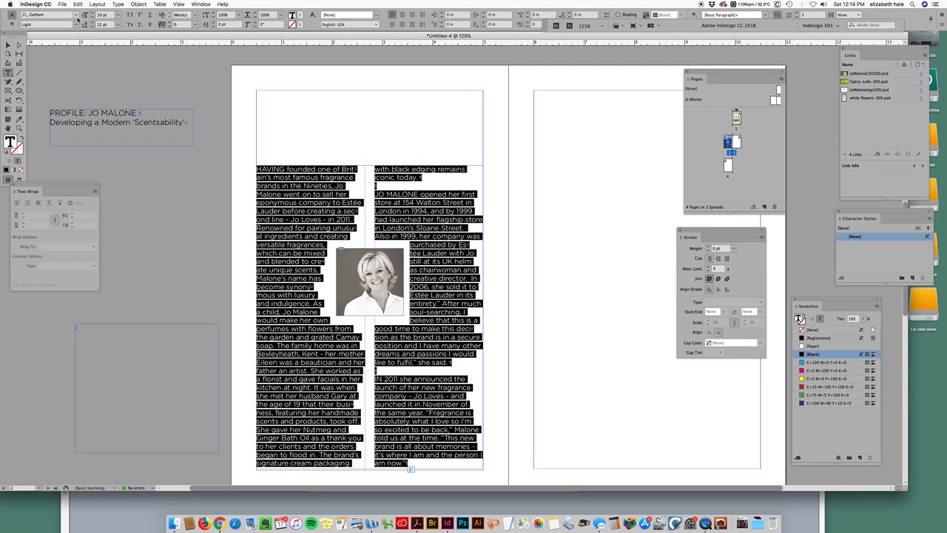
pyautogui.click(77, 16)
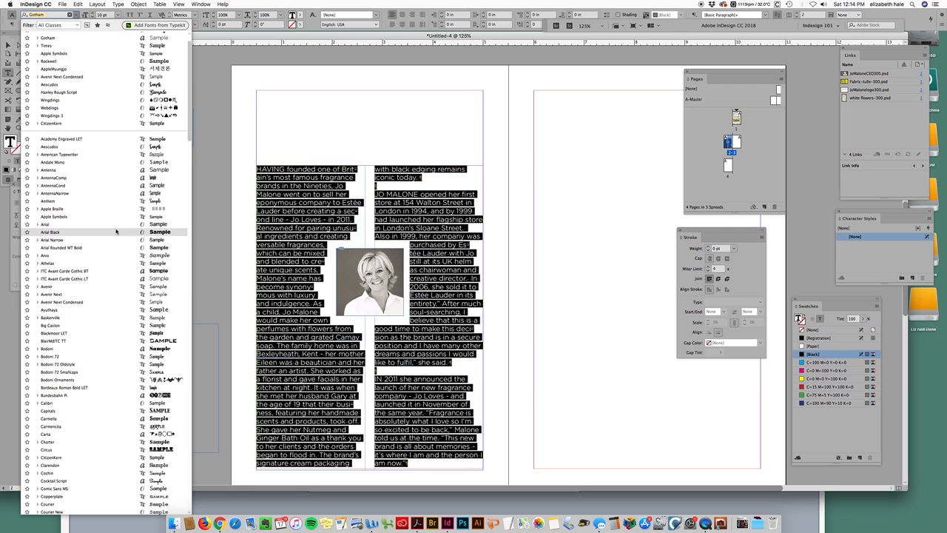
pyautogui.click(129, 389)
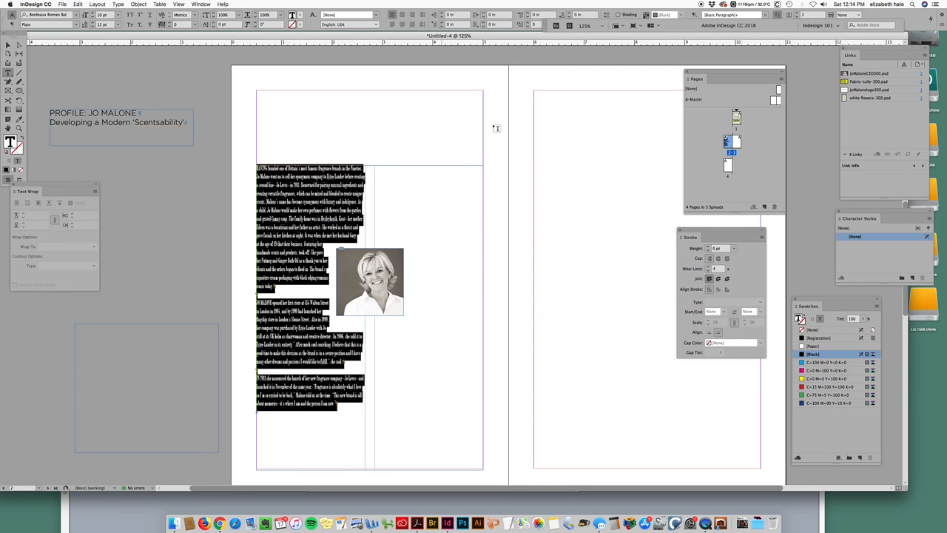
pyautogui.click(396, 141)
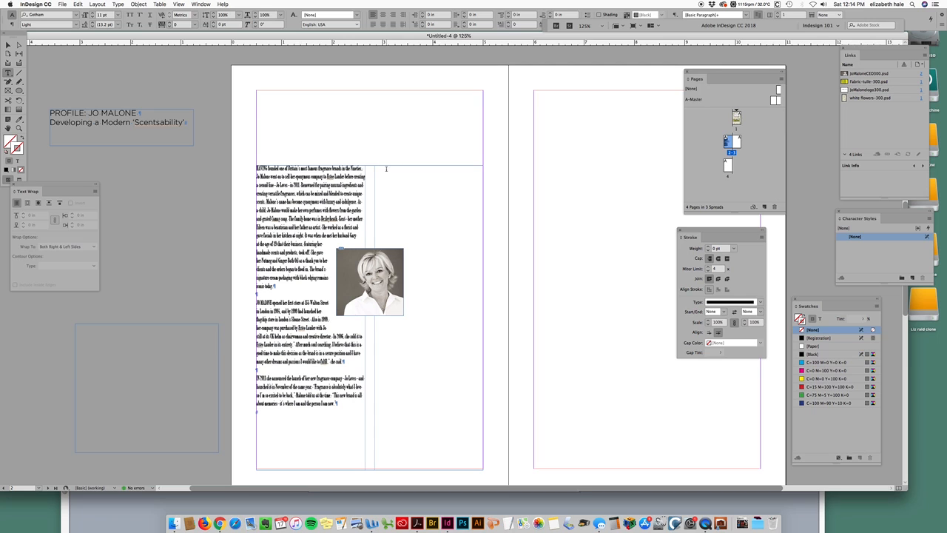
pyautogui.press('super+z')
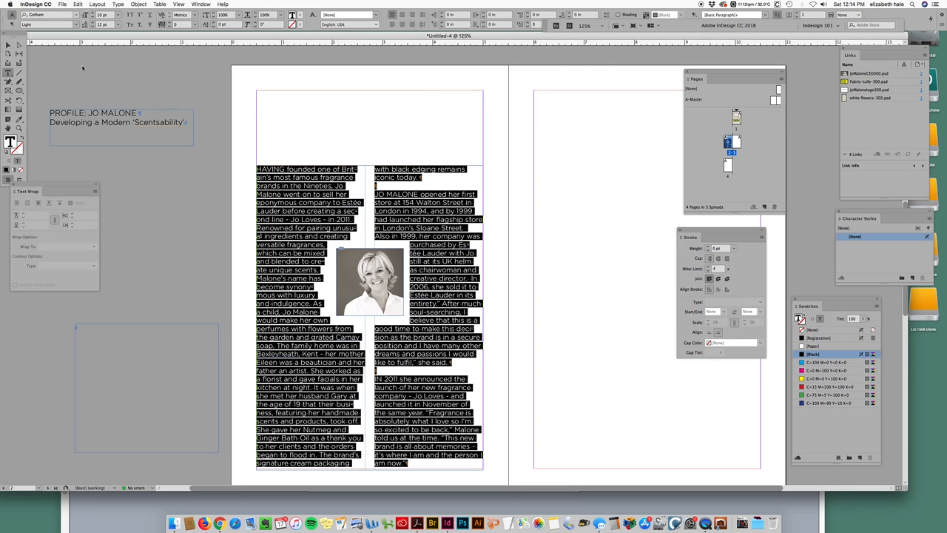
# Step: Try setting the whole body story in Blackmoor LET, then undo it
pyautogui.click(75, 15)
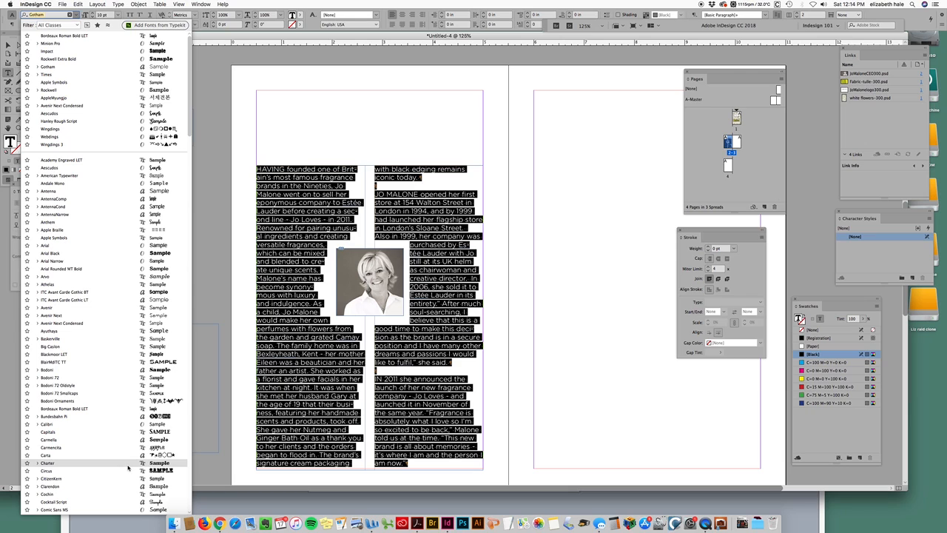
pyautogui.scroll(-1, 158, 357)
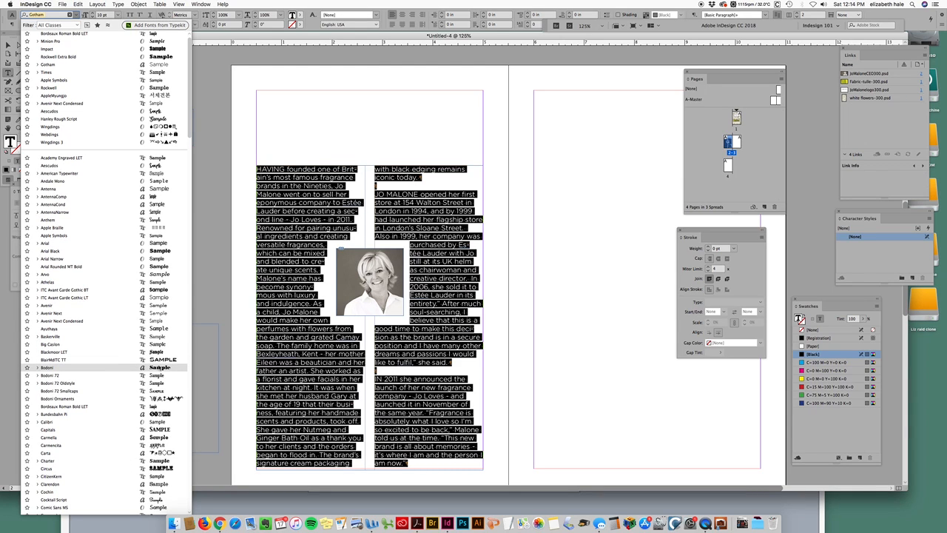
pyautogui.click(158, 354)
pyautogui.click(473, 378)
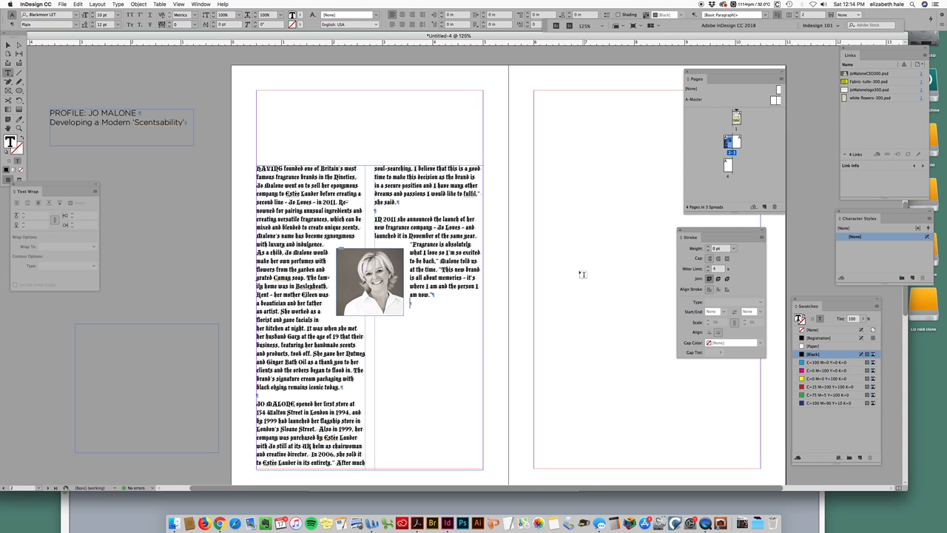
pyautogui.hotkey('ctrl', 'z')
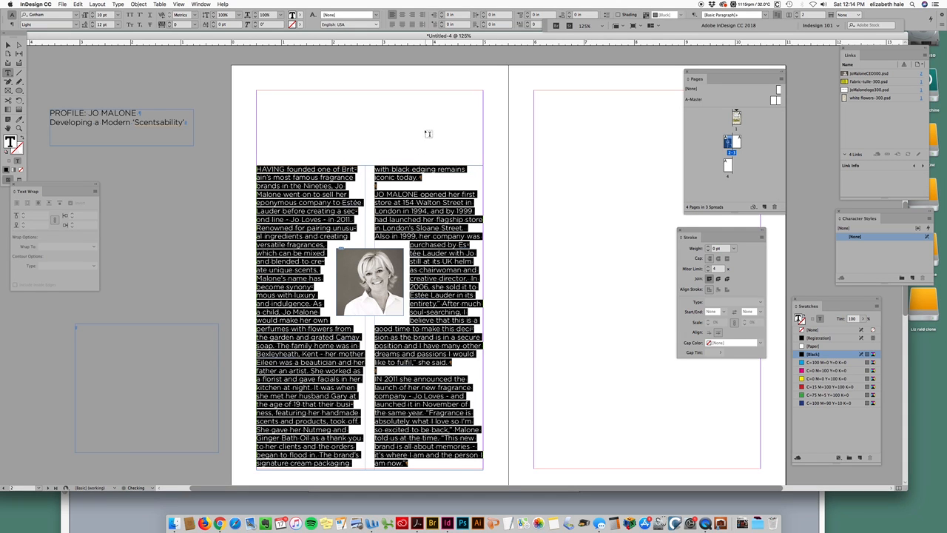
pyautogui.click(458, 254)
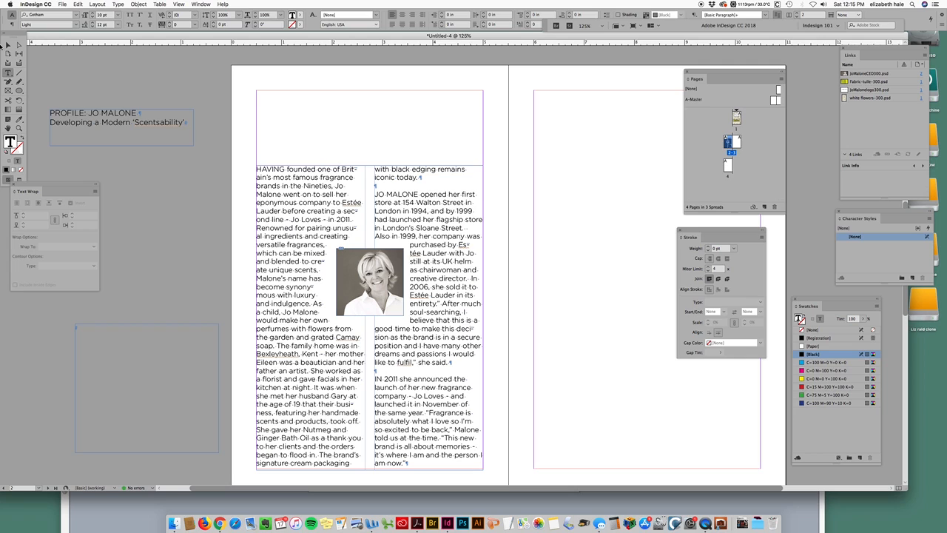
# Step: Move the headline text frame from the pasteboard onto the page above the story
pyautogui.click(7, 45)
pyautogui.click(160, 131)
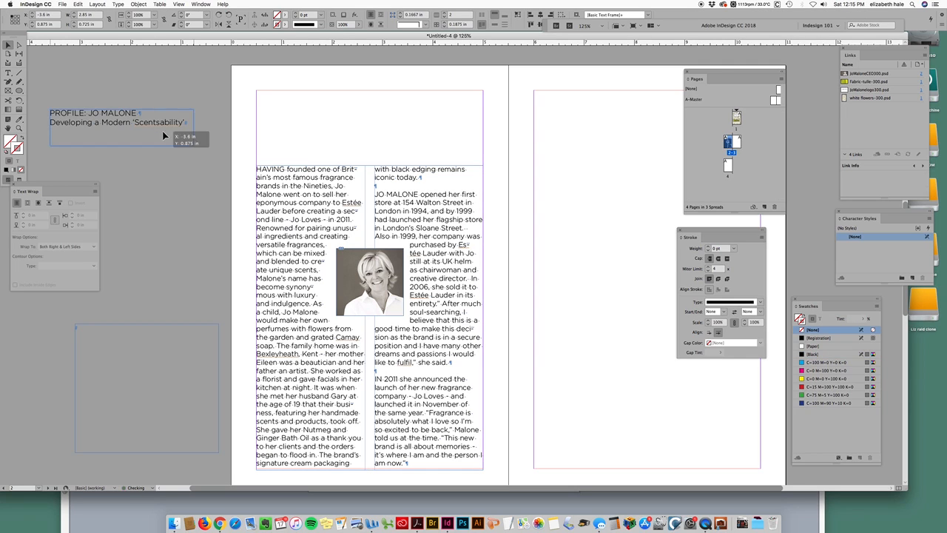
pyautogui.moveTo(161, 130); pyautogui.dragTo(381, 132)
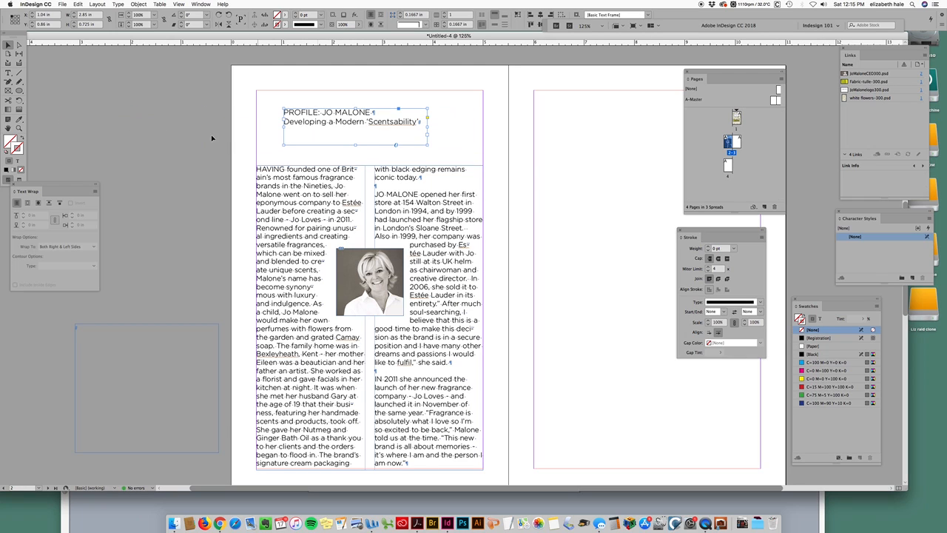
# Step: Set the "PROFILE: JO MALONE" line in Bodoni Poster
pyautogui.press('t')
pyautogui.click(407, 122)
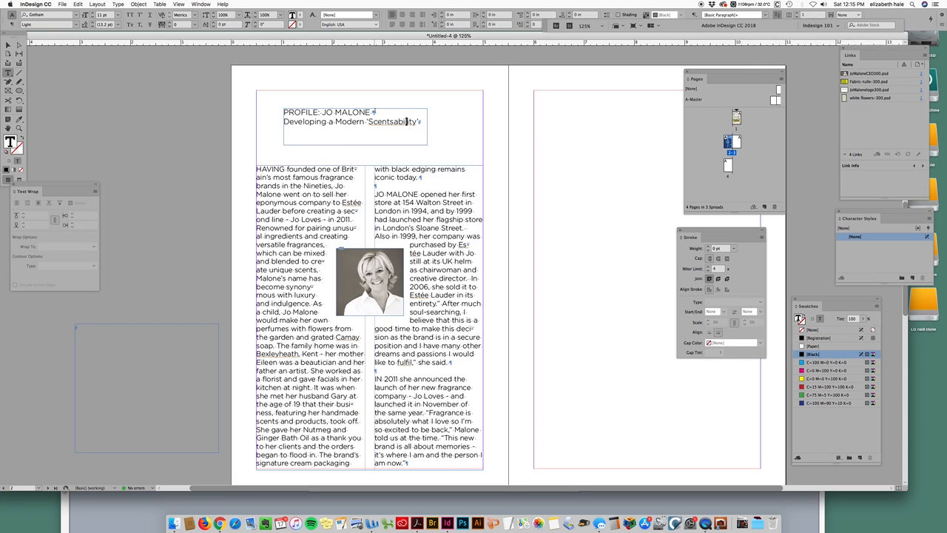
pyautogui.moveTo(370, 112); pyautogui.dragTo(284, 112)
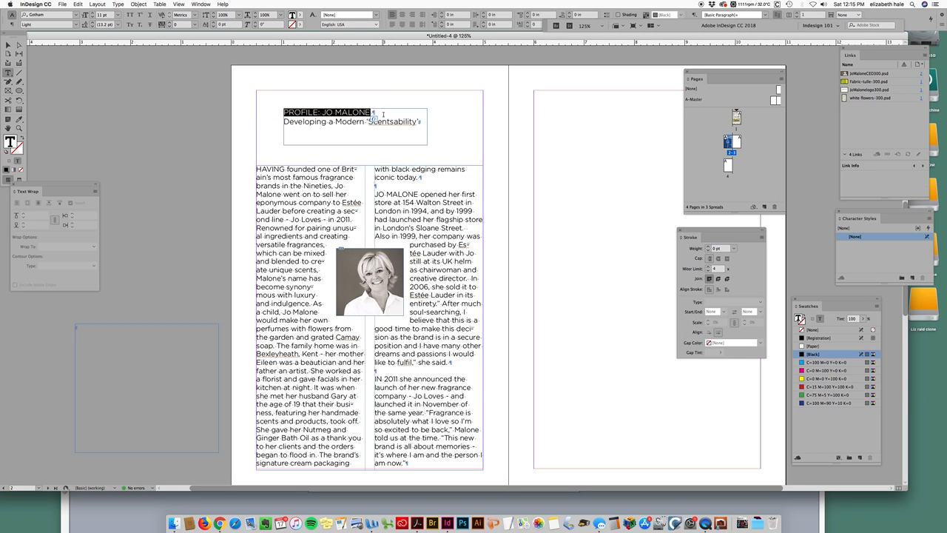
pyautogui.click(74, 14)
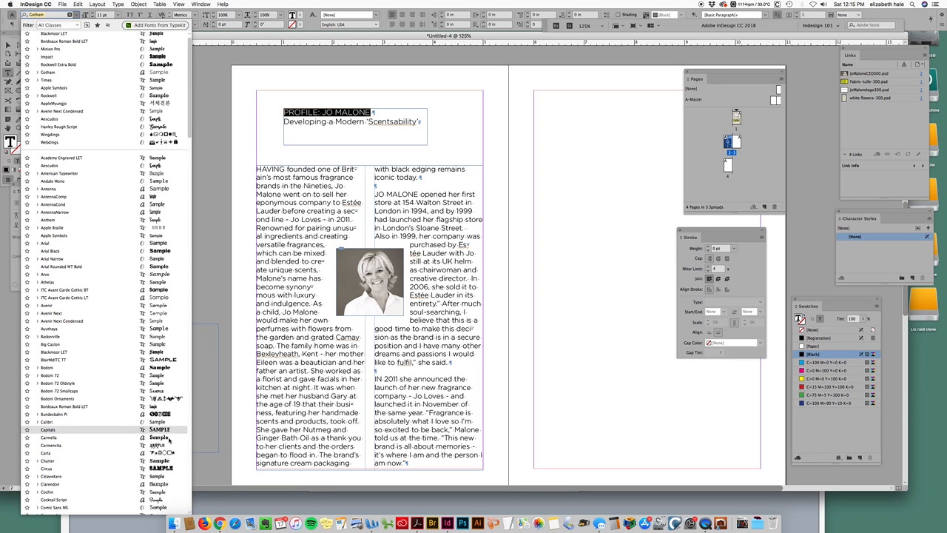
pyautogui.click(164, 372)
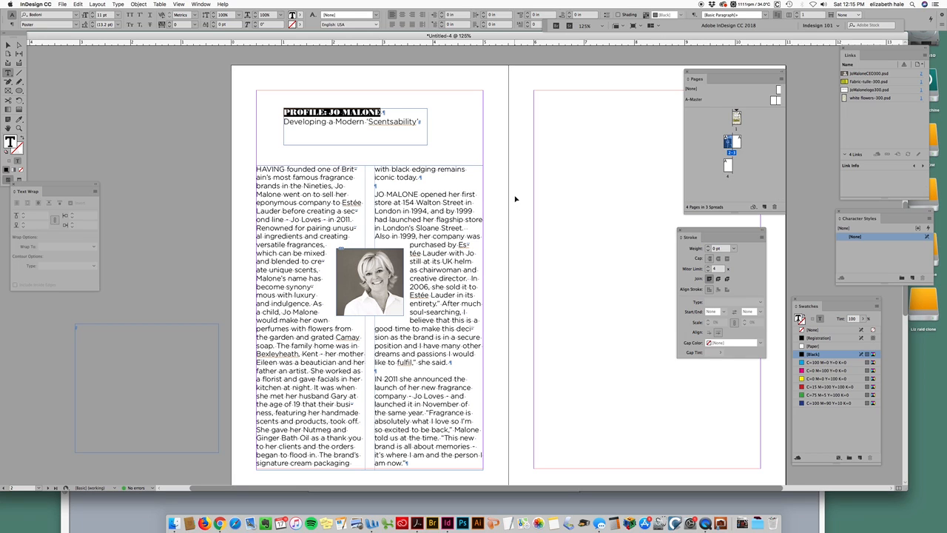
# Step: Increase the "PROFILE: JO MALONE" line's font size to 23.5 pt
pyautogui.press('super+shift+period')
pyautogui.press('super+shift+period')
pyautogui.press('super+shift+period')
pyautogui.press('super+shift+period')
pyautogui.press('super+shift+period')
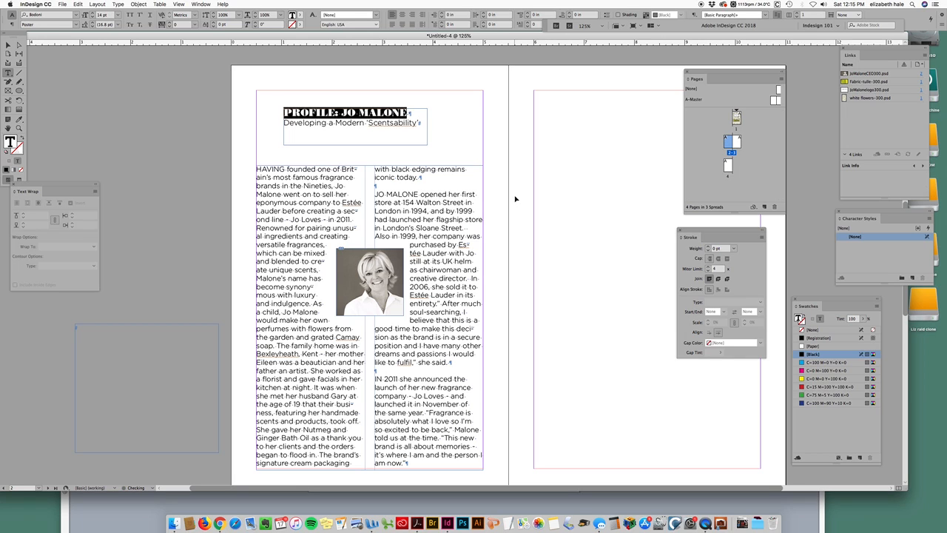
pyautogui.press('super+shift+period')
pyautogui.press('super+shift+period')
pyautogui.press('super+shift+period')
pyautogui.press('super+shift+period')
pyautogui.press('super+shift+period')
pyautogui.press('super+shift+period')
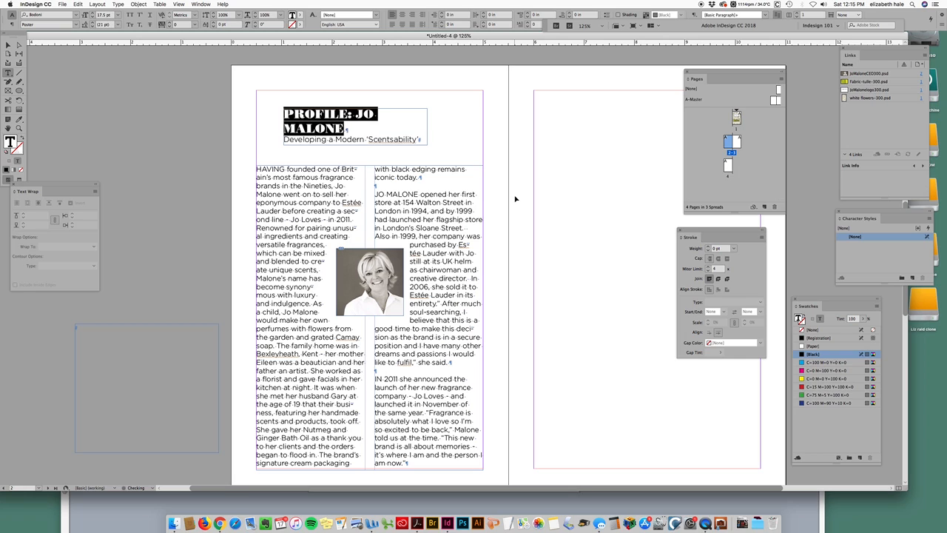
pyautogui.press('super+shift+period')
pyautogui.press('super+shift+period')
pyautogui.press('super+shift+period')
pyautogui.press('super+shift+period')
pyautogui.press('super+shift+period')
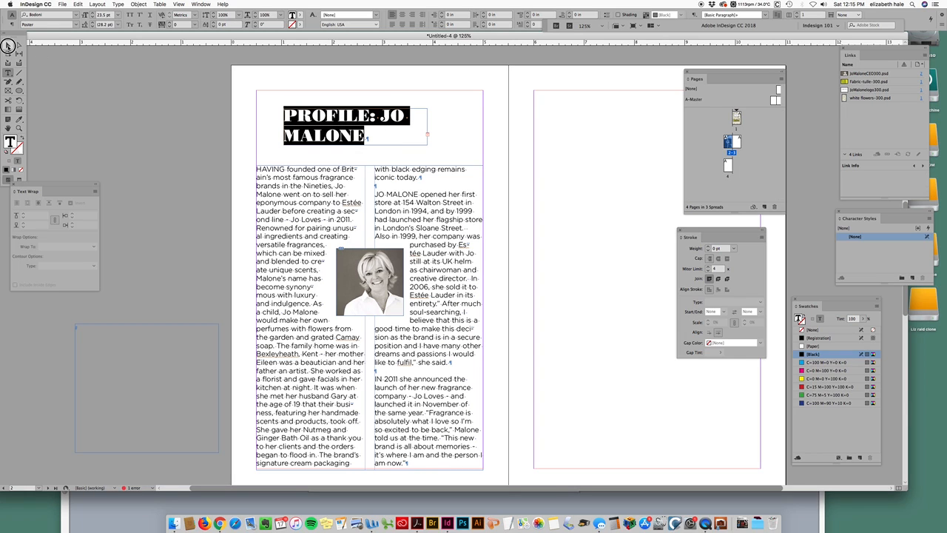
# Step: Widen the headline frame to span both columns and move it up to the top margin
pyautogui.click(8, 45)
pyautogui.moveTo(284, 126); pyautogui.dragTo(256, 126)
pyautogui.moveTo(427, 126); pyautogui.dragTo(481, 124)
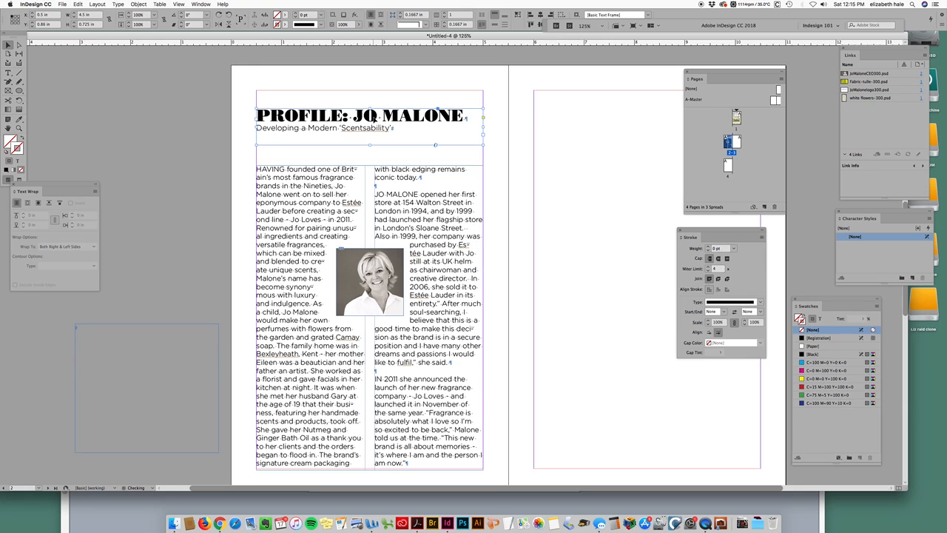
pyautogui.moveTo(382, 118); pyautogui.dragTo(383, 104)
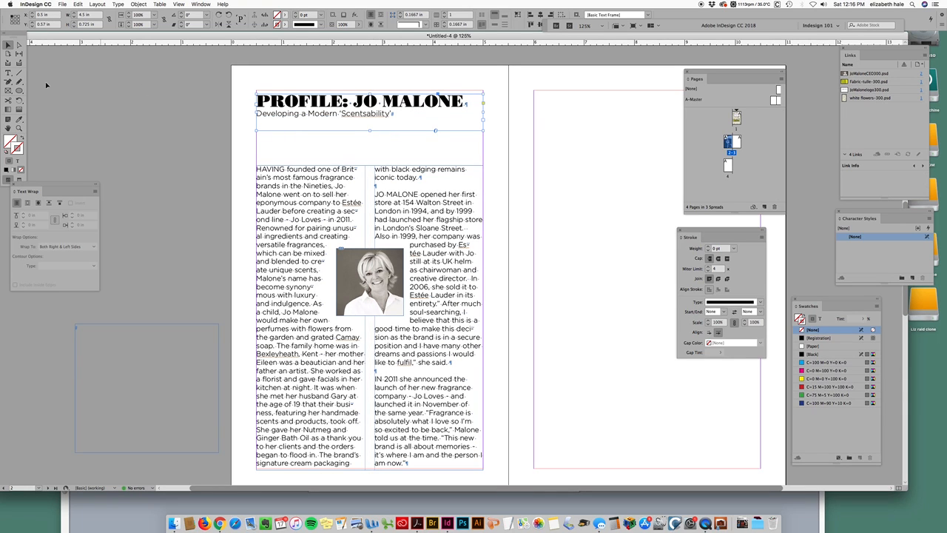
# Step: Center-align both lines of the headline text
pyautogui.click(8, 74)
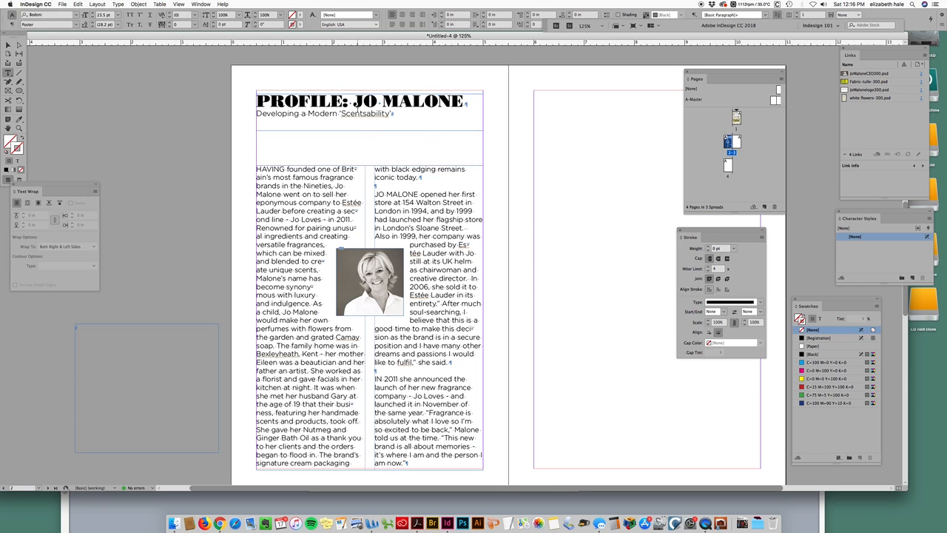
pyautogui.click(353, 100)
pyautogui.doubleClick(354, 100)
pyautogui.tripleClick(360, 100)
pyautogui.click(360, 101)
pyautogui.moveTo(355, 100); pyautogui.dragTo(418, 100)
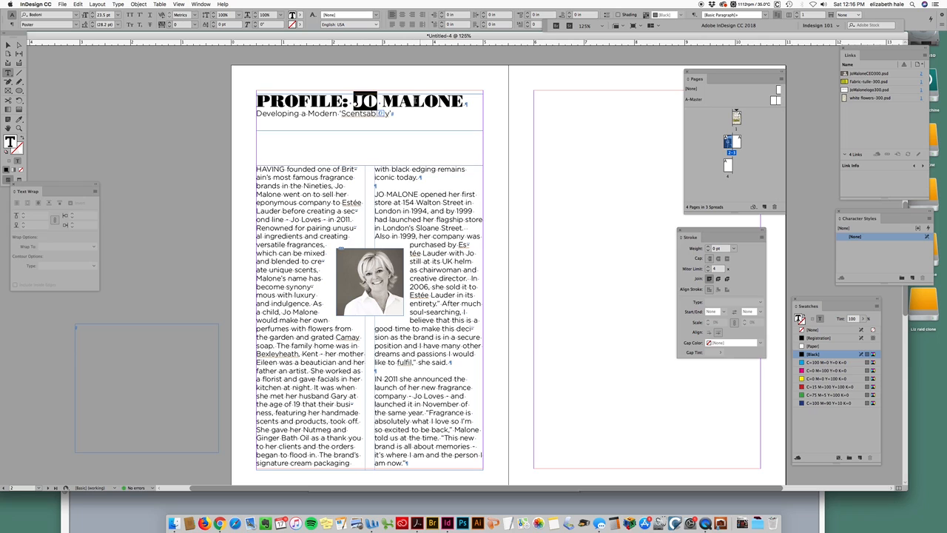
pyautogui.click(392, 113)
pyautogui.keyDown('shift'); pyautogui.click(257, 98); pyautogui.keyUp('shift')
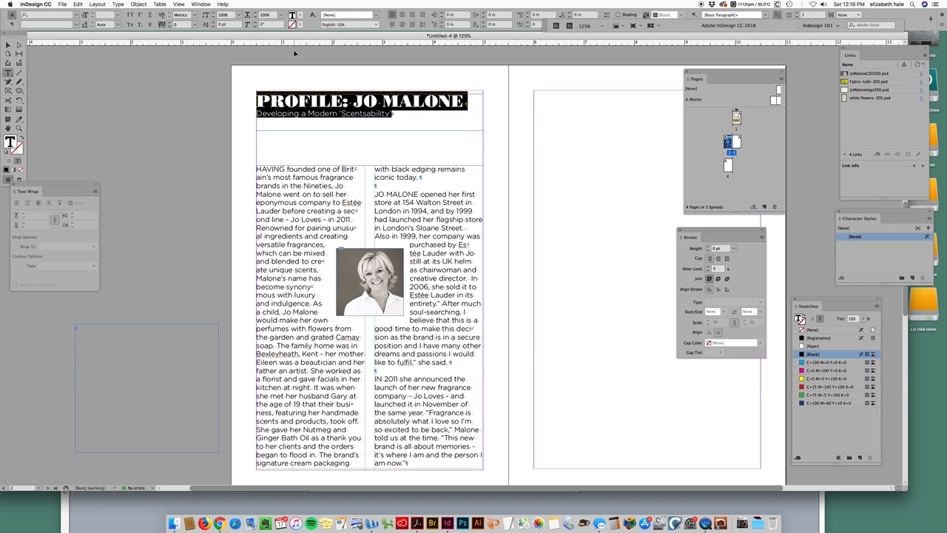
pyautogui.press('super+shift+c')
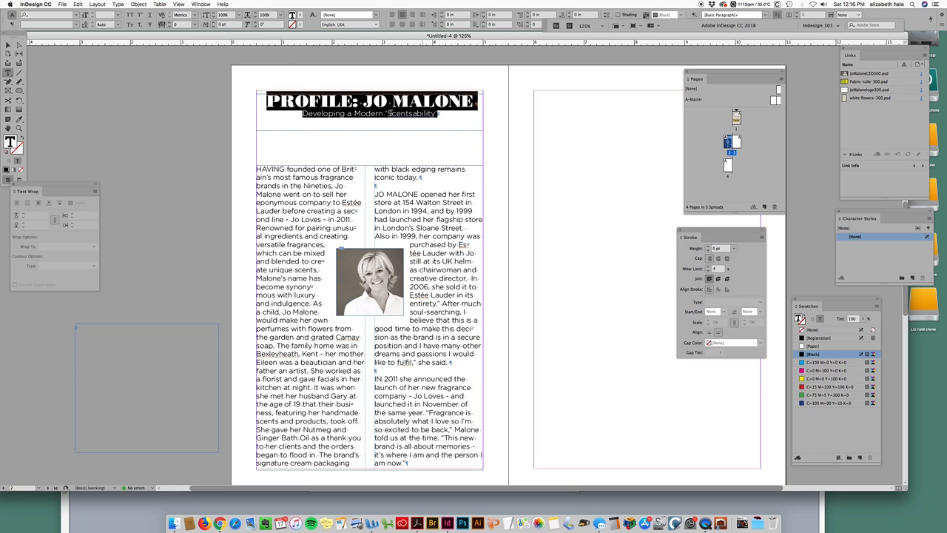
# Step: Set the "Developing a Modern 'Scentsability'" subtitle to the Black font style
pyautogui.click(408, 103)
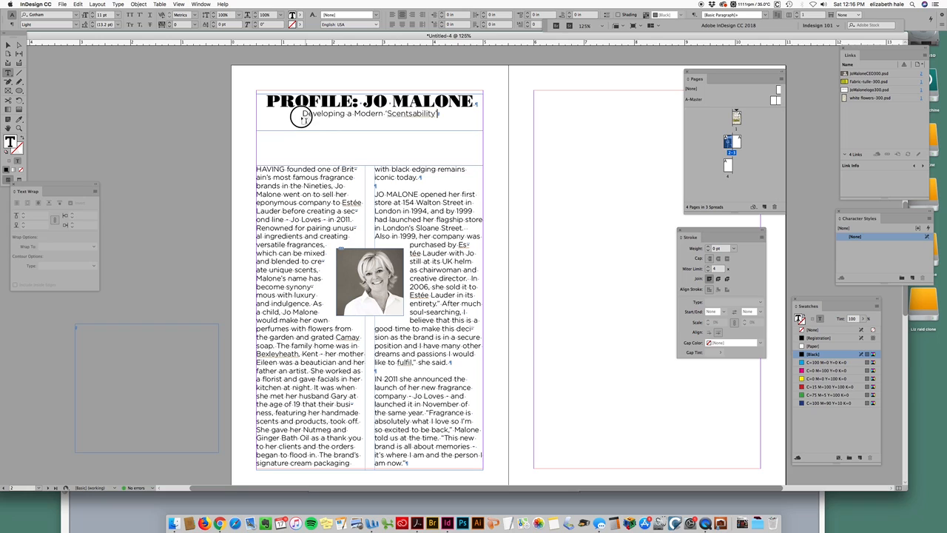
pyautogui.tripleClick(419, 114)
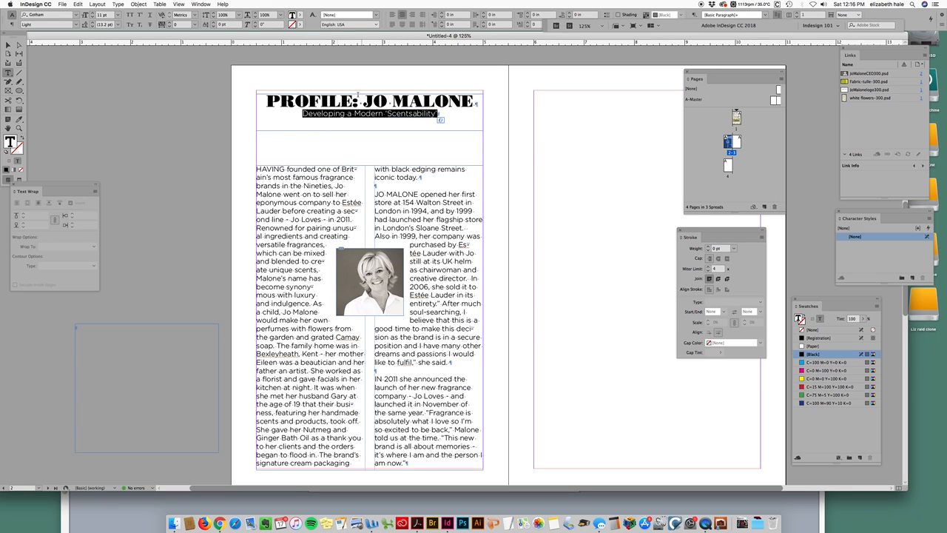
pyautogui.click(77, 24)
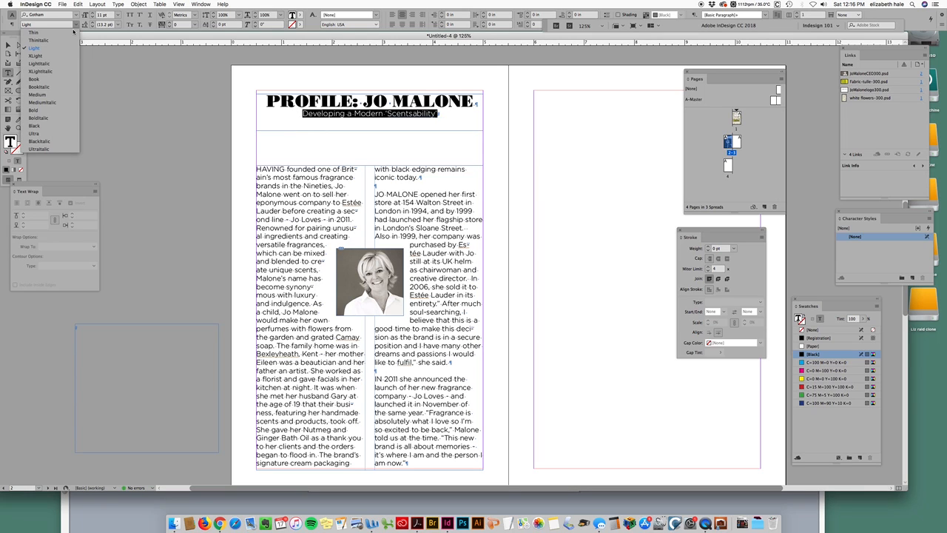
pyautogui.click(64, 128)
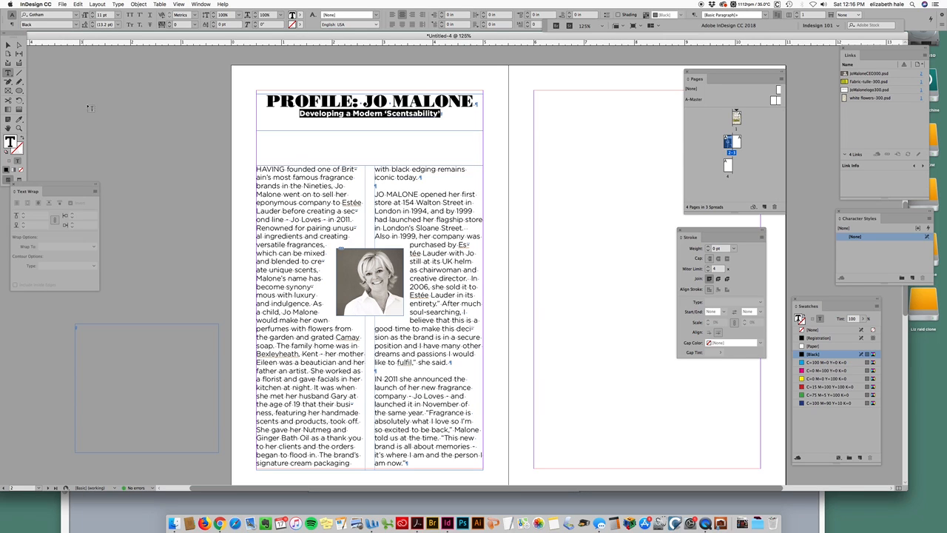
# Step: Increase the subtitle's leading to 29 pt
pyautogui.click(446, 114)
pyautogui.moveTo(443, 114); pyautogui.dragTo(291, 111)
pyautogui.click(445, 116)
pyautogui.moveTo(444, 116); pyautogui.dragTo(347, 115)
pyautogui.tripleClick(287, 116)
pyautogui.click(91, 21)
pyautogui.click(91, 21)
pyautogui.click(91, 21)
pyautogui.click(91, 22)
pyautogui.click(92, 22)
pyautogui.click(91, 22)
pyautogui.click(92, 22)
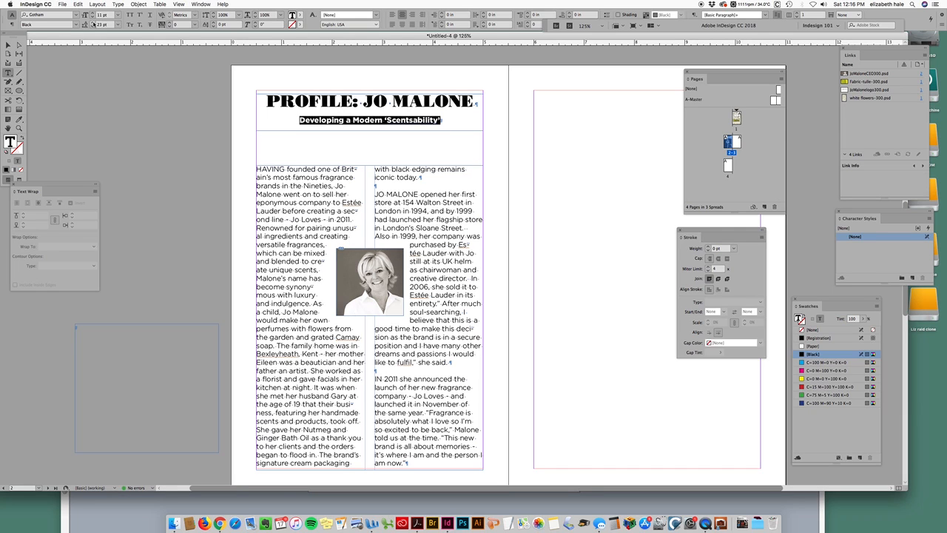
pyautogui.click(92, 22)
pyautogui.click(92, 22)
pyautogui.click(92, 22)
pyautogui.click(92, 22)
pyautogui.click(92, 22)
pyautogui.click(91, 22)
pyautogui.click(92, 22)
pyautogui.click(92, 22)
pyautogui.click(91, 27)
pyautogui.click(92, 26)
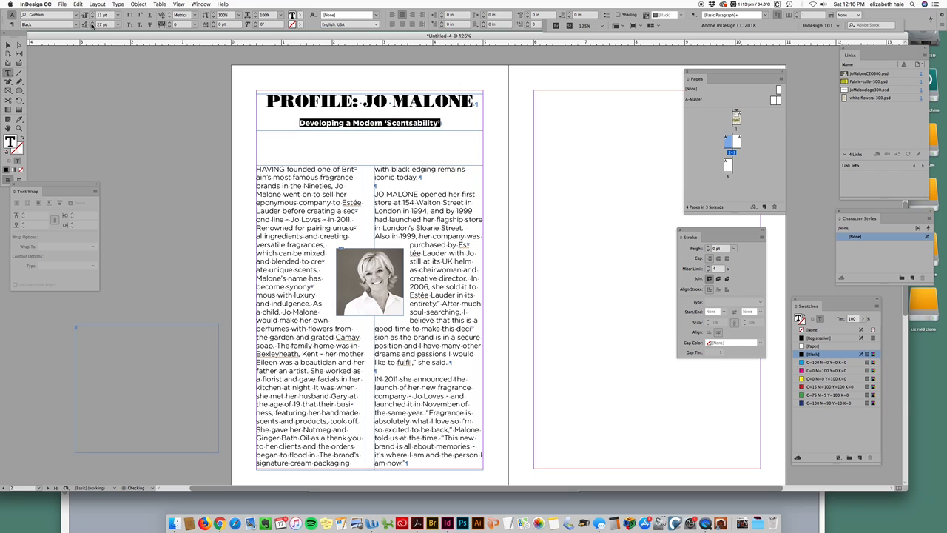
pyautogui.press('Escape')
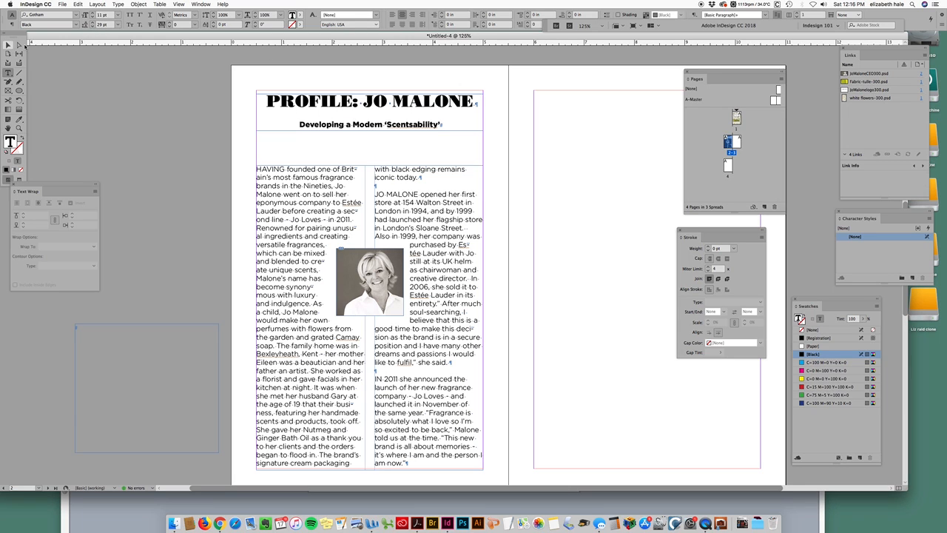
# Step: Move the headline frame slightly down above the story and preview the page
pyautogui.moveTo(407, 102)
pyautogui.mouseDown()
pyautogui.moveTo(406, 124)
pyautogui.moveTo(410, 116)
pyautogui.mouseUp()
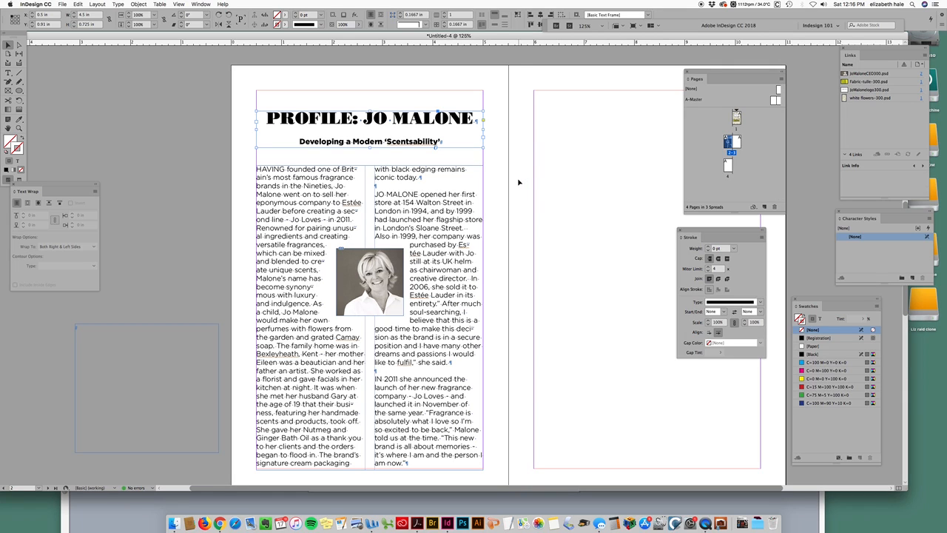
pyautogui.press('w')
pyautogui.click(515, 207)
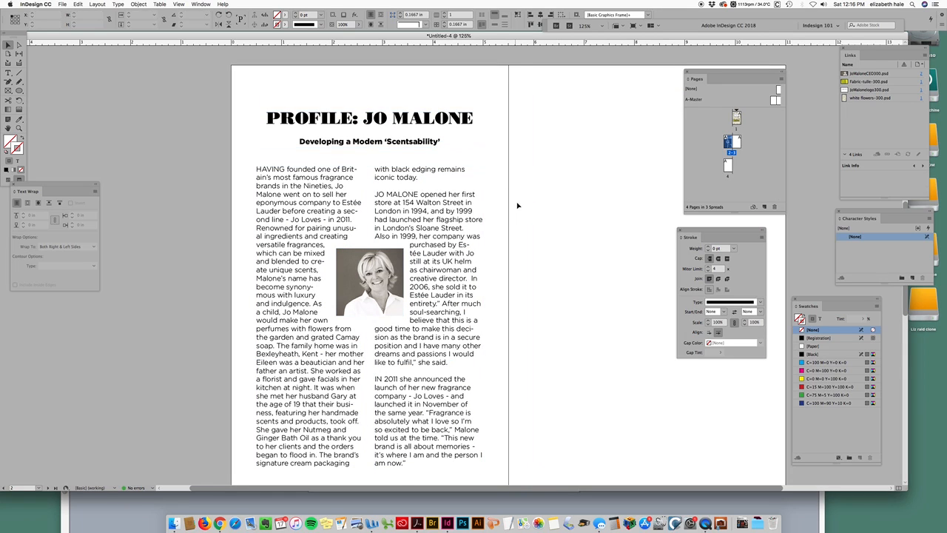